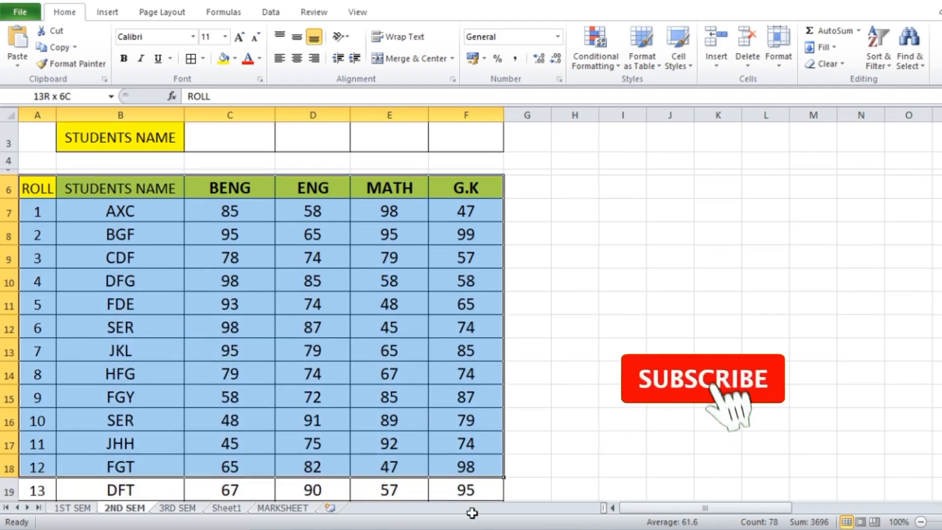
pyautogui.scroll(2, 108, 292)
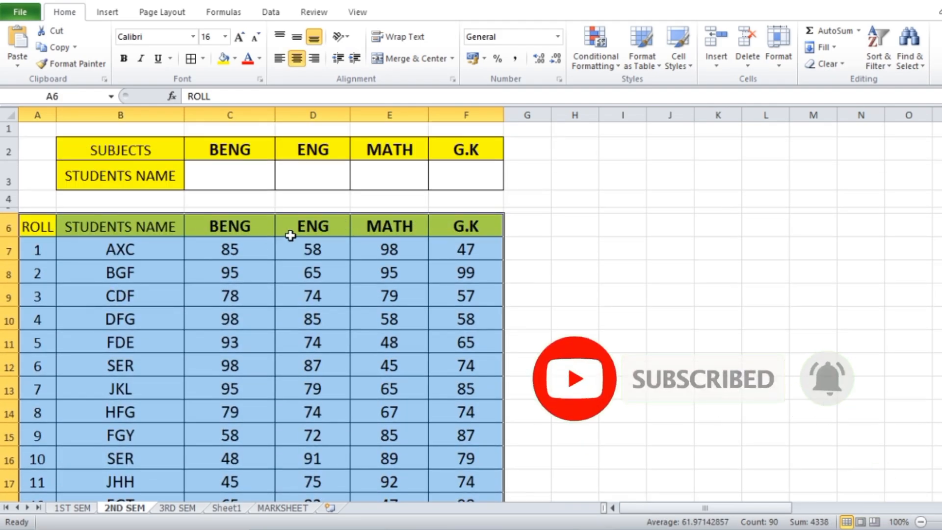
pyautogui.click(495, 227)
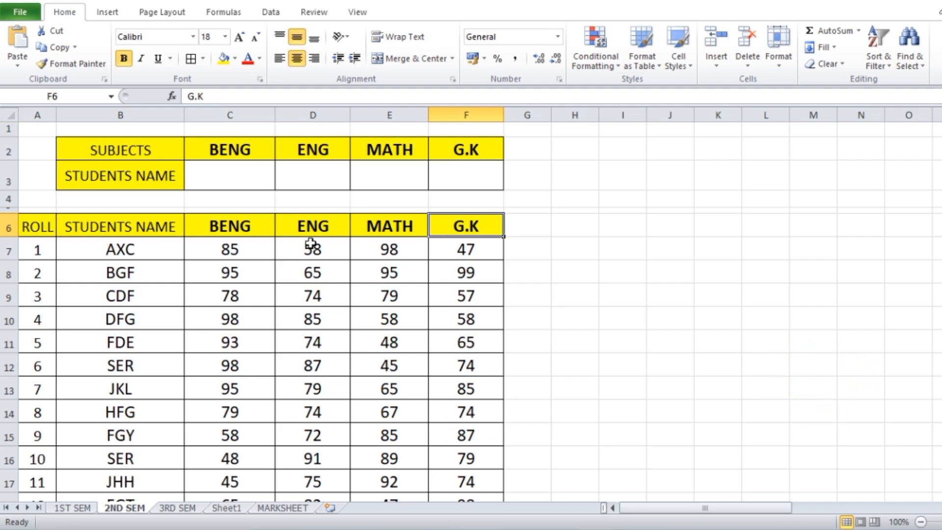
pyautogui.moveTo(222, 152); pyautogui.dragTo(459, 156)
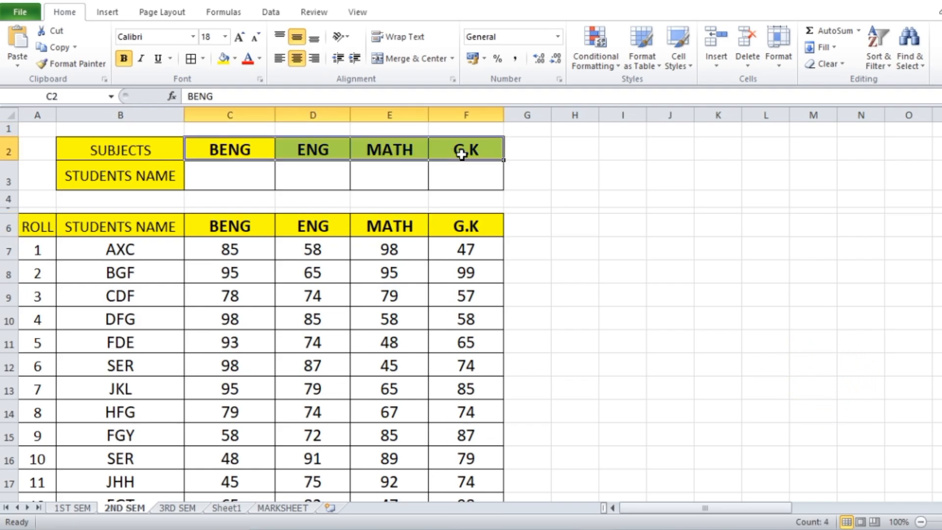
pyautogui.click(234, 177)
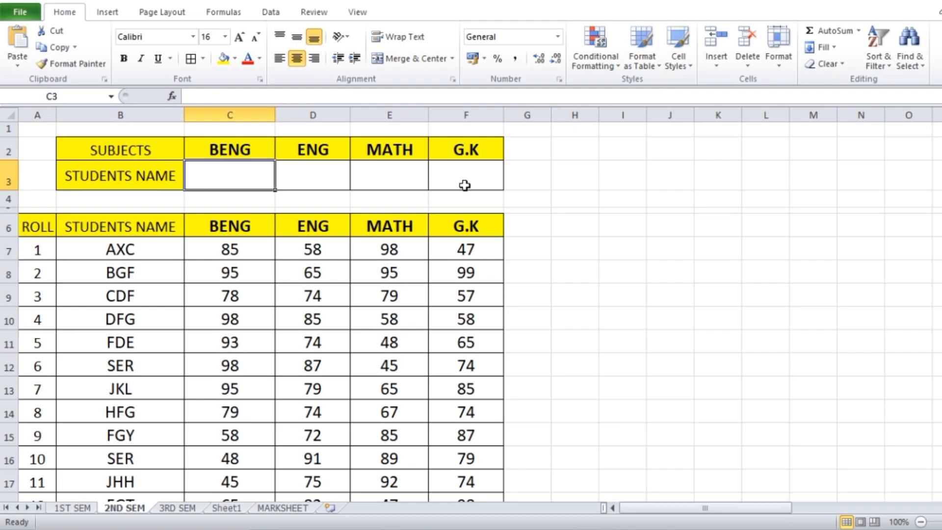
pyautogui.doubleClick(227, 174)
pyautogui.write('=VL')
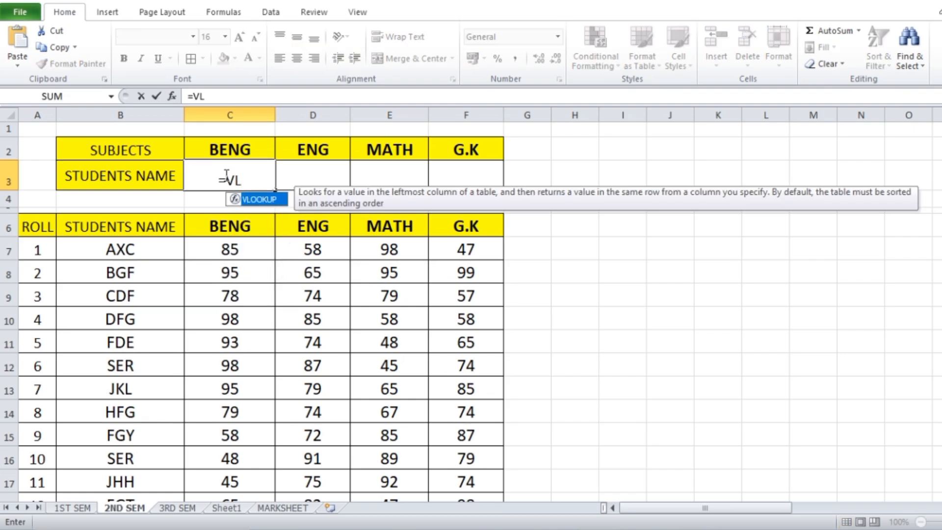
pyautogui.doubleClick(273, 200)
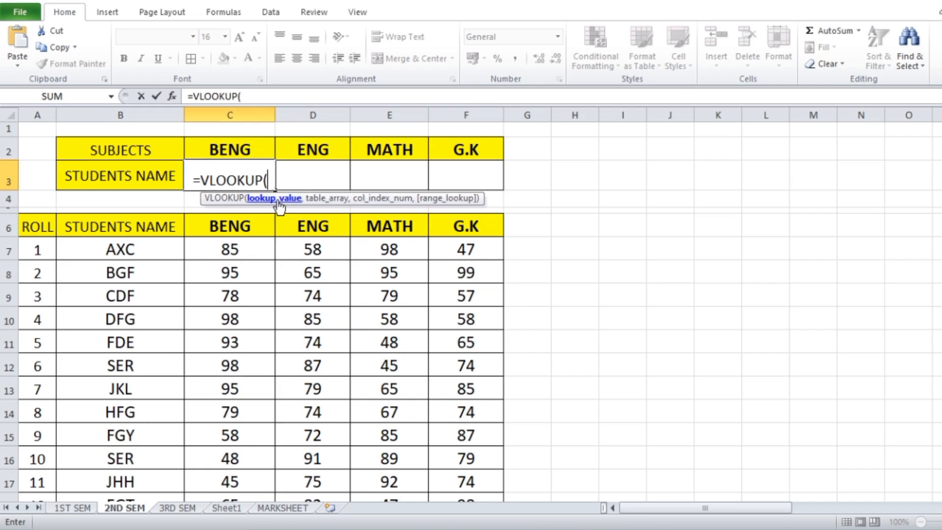
pyautogui.write('MAX')
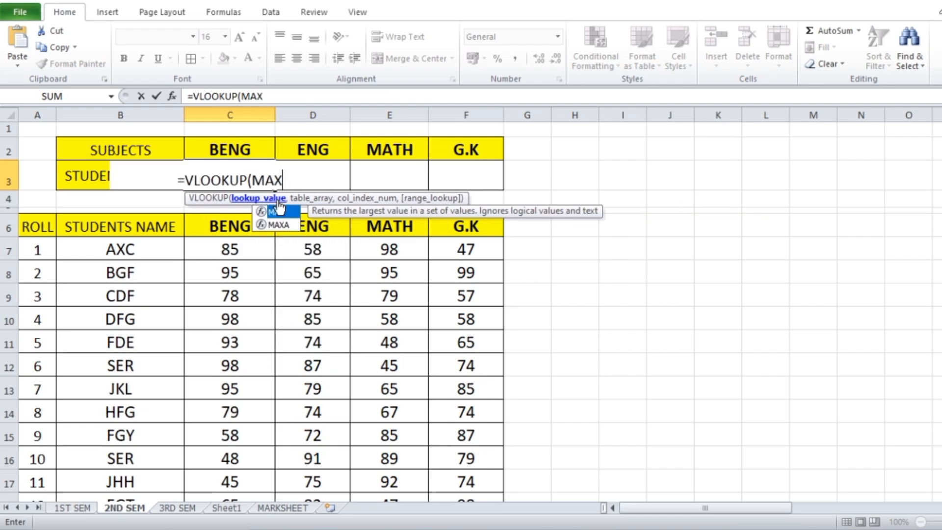
pyautogui.click(278, 199)
pyautogui.doubleClick(277, 212)
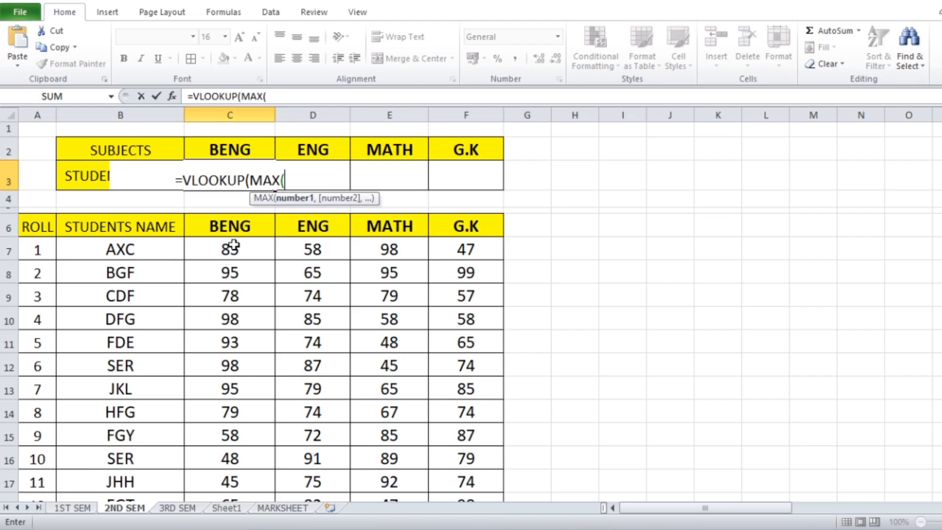
pyautogui.moveTo(231, 249)
pyautogui.mouseDown()
pyautogui.moveTo(231, 493)
pyautogui.moveTo(233, 461)
pyautogui.mouseUp()
pyautogui.scroll(8, 265, 285)
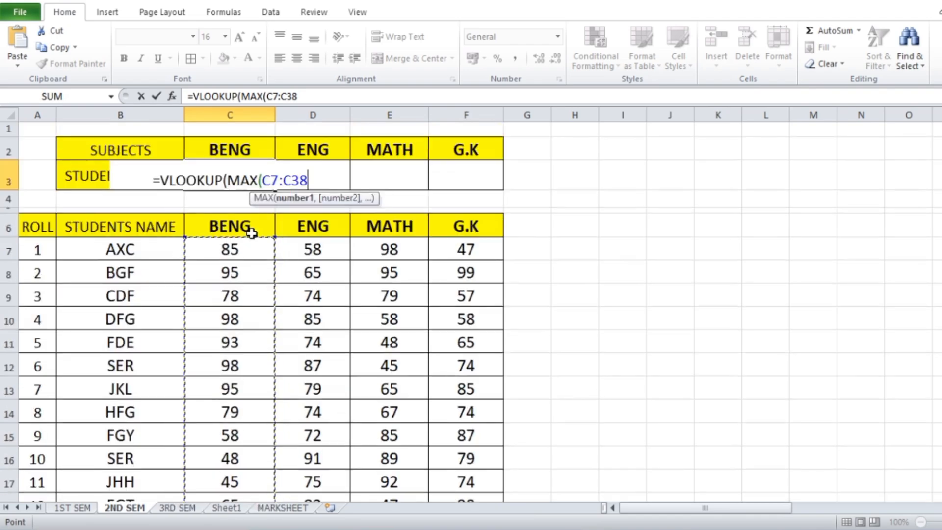
pyautogui.write(')')
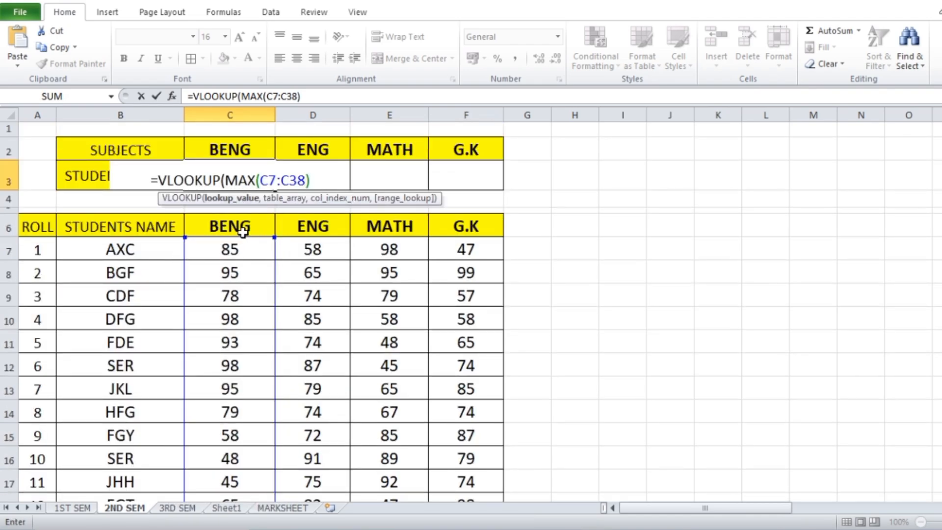
pyautogui.write(',')
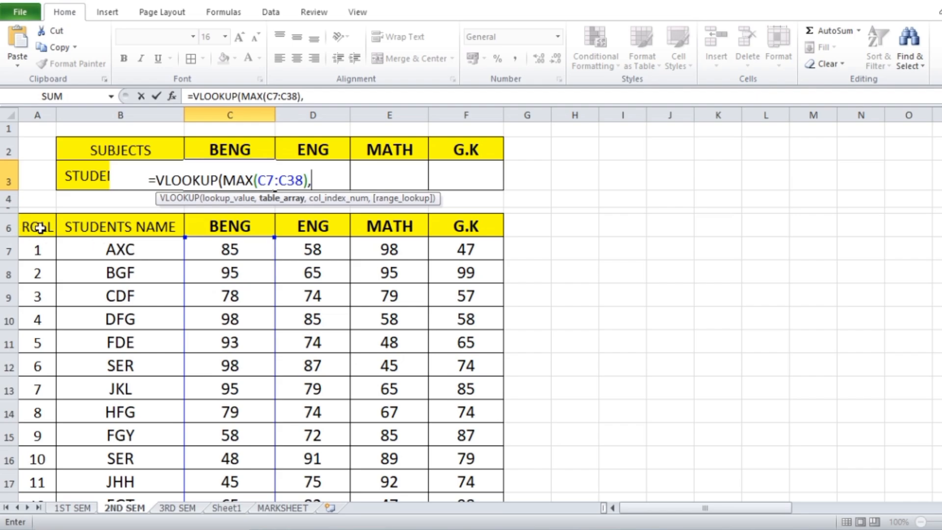
pyautogui.moveTo(38, 227); pyautogui.dragTo(469, 466)
pyautogui.scroll(8, 406, 349)
pyautogui.write(',')
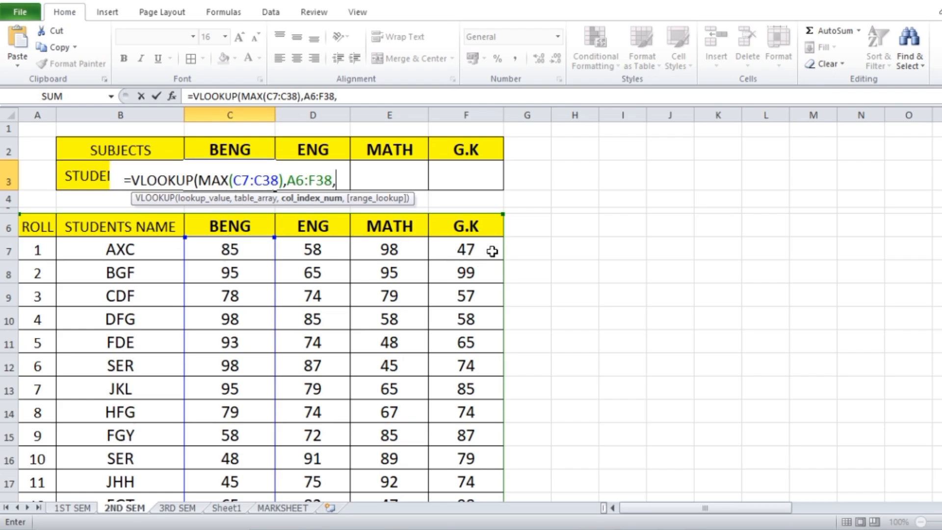
pyautogui.click(559, 115)
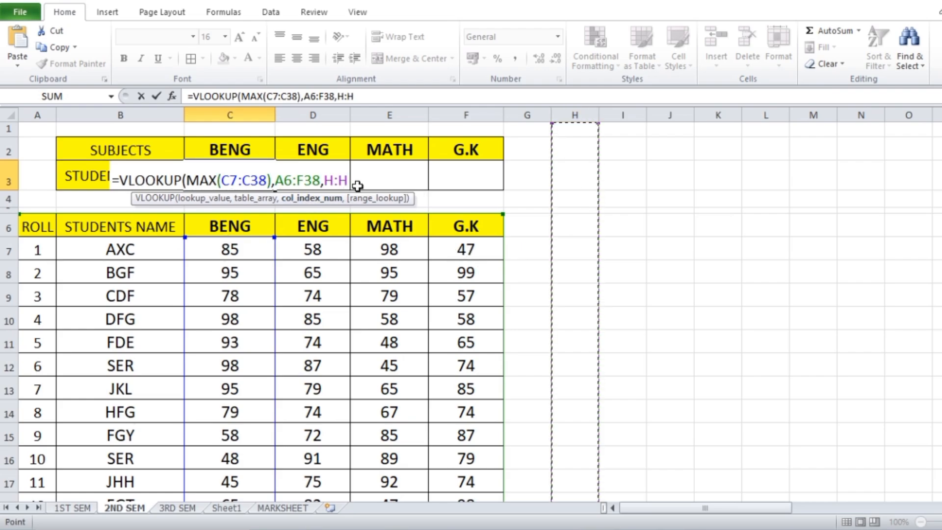
pyautogui.moveTo(349, 180); pyautogui.dragTo(86, 178)
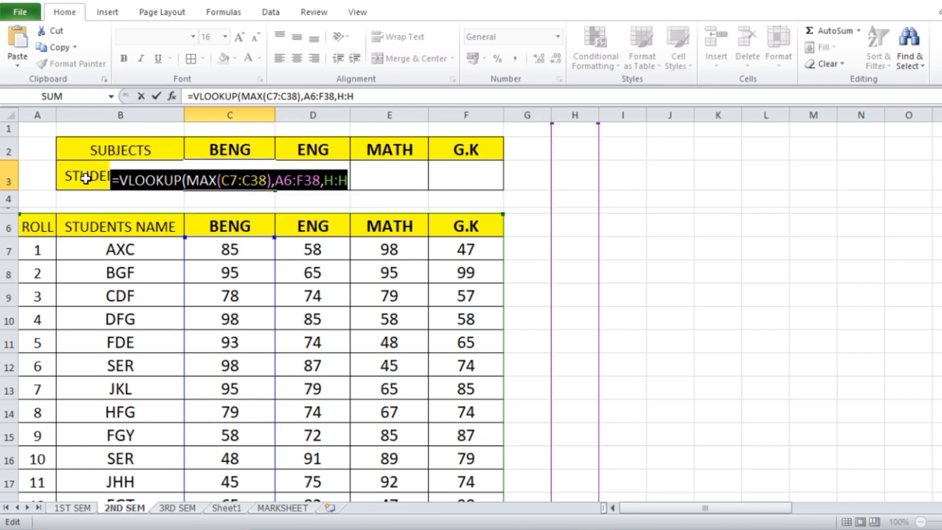
pyautogui.press('BackSpace')
pyautogui.click(774, 275)
# Widen column G and copy the STUDENTS NAME header from B6 into G6.
pyautogui.moveTo(552, 115); pyautogui.dragTo(595, 115)
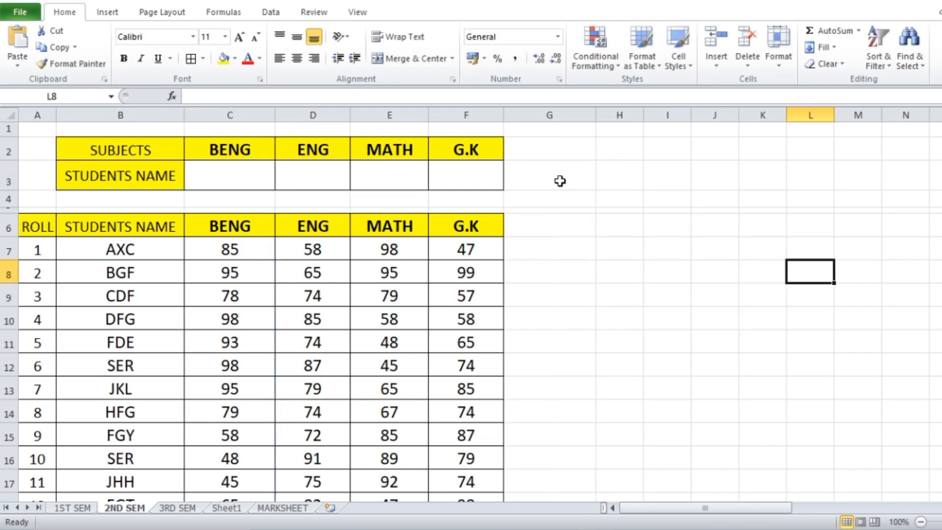
pyautogui.click(140, 225)
pyautogui.hotkey('ctrl', 'c')
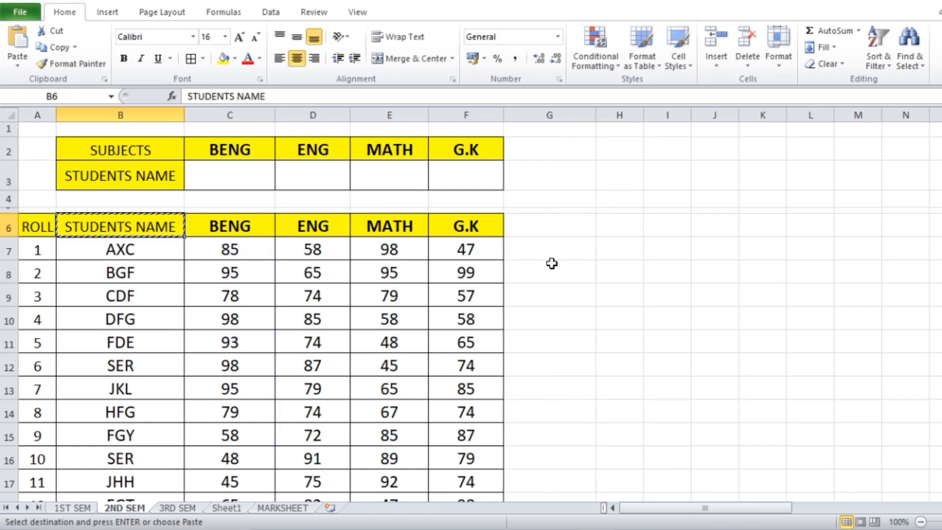
pyautogui.click(547, 218)
pyautogui.hotkey('ctrl', 'v')
# Enter =B7 in G7 and fill it down to G38 to repeat the student names beside the marks.
pyautogui.click(532, 248)
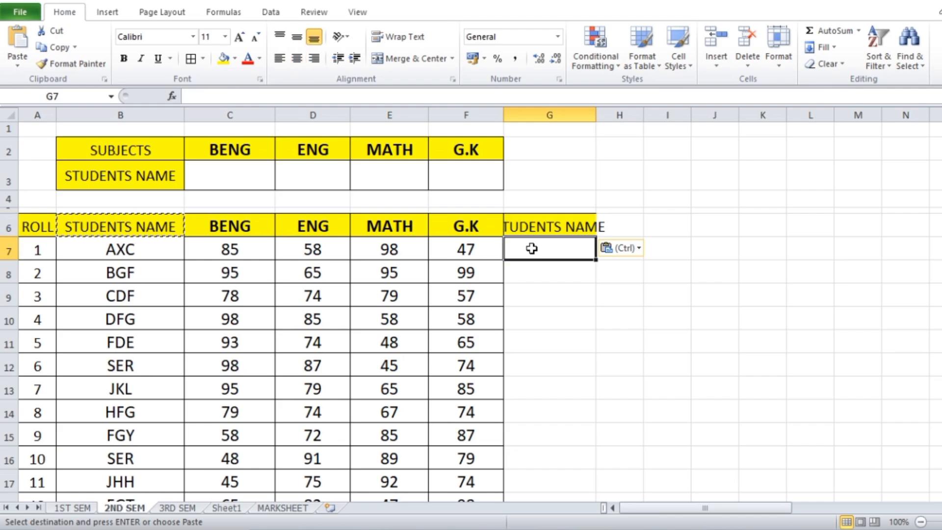
pyautogui.write('=')
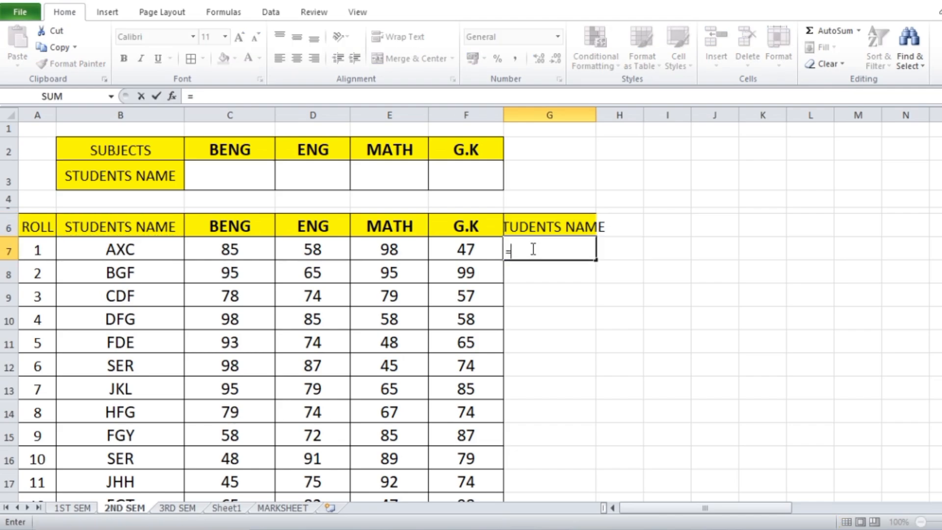
pyautogui.click(124, 250)
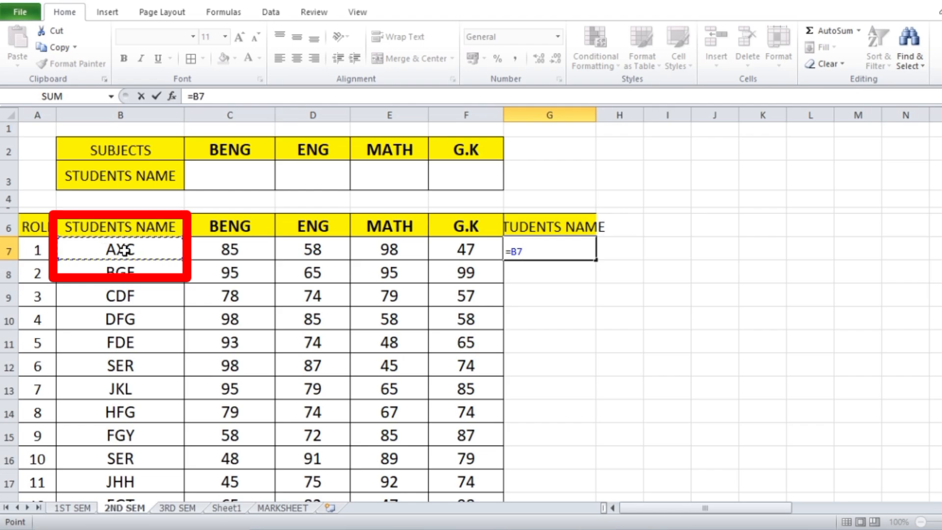
pyautogui.press('Return')
pyautogui.click(528, 256)
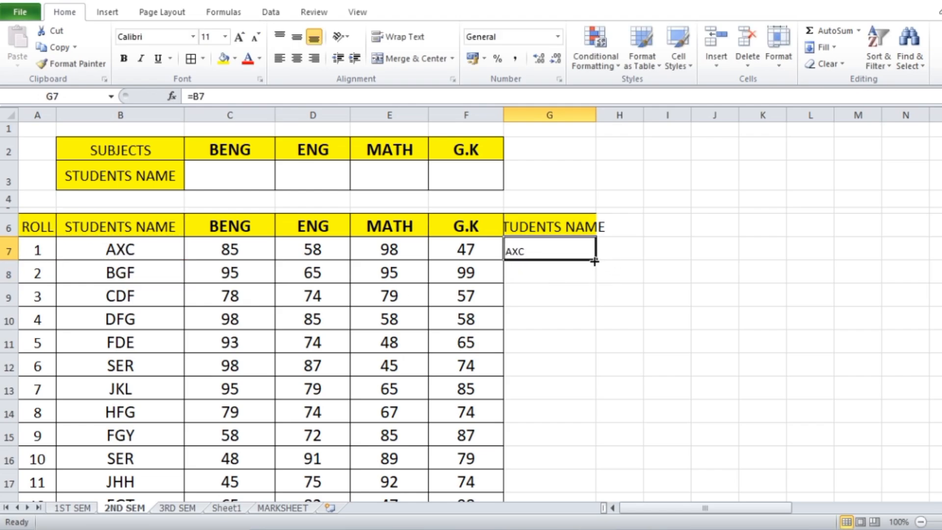
pyautogui.moveTo(596, 259); pyautogui.dragTo(608, 515)
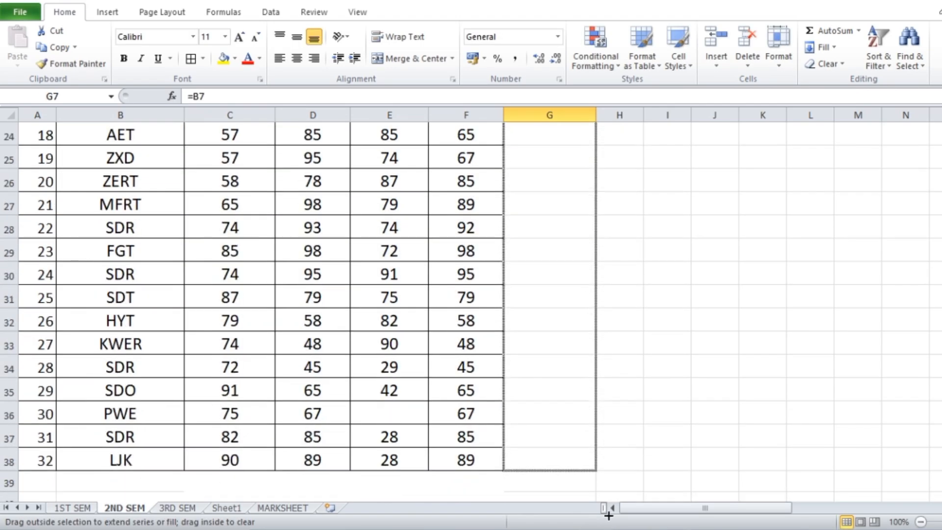
pyautogui.moveTo(590, 470); pyautogui.dragTo(590, 470)
pyautogui.scroll(8, 694, 360)
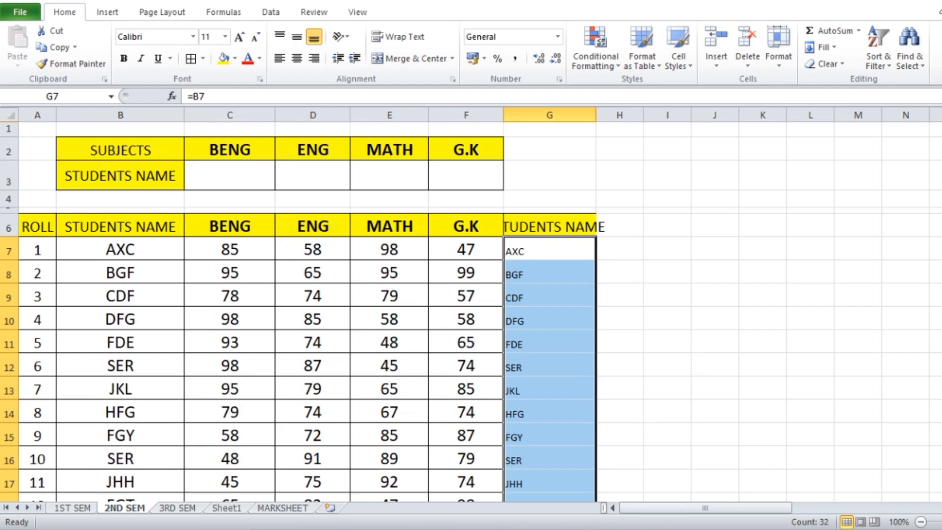
# Center the names in G7:G38 both ways with a font three sizes larger, and widen column G to fit its header.
pyautogui.click(297, 59)
pyautogui.click(297, 38)
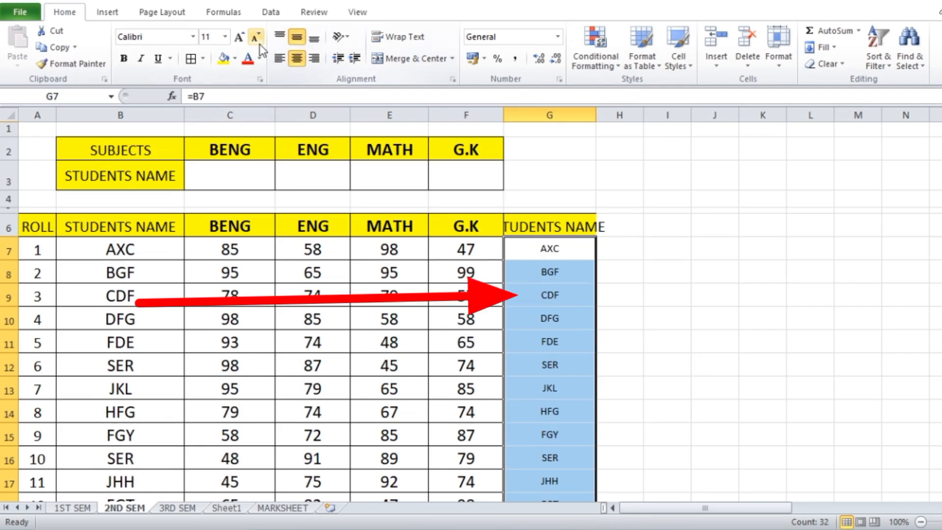
pyautogui.click(239, 37)
pyautogui.click(239, 37)
pyautogui.click(238, 37)
pyautogui.click(762, 224)
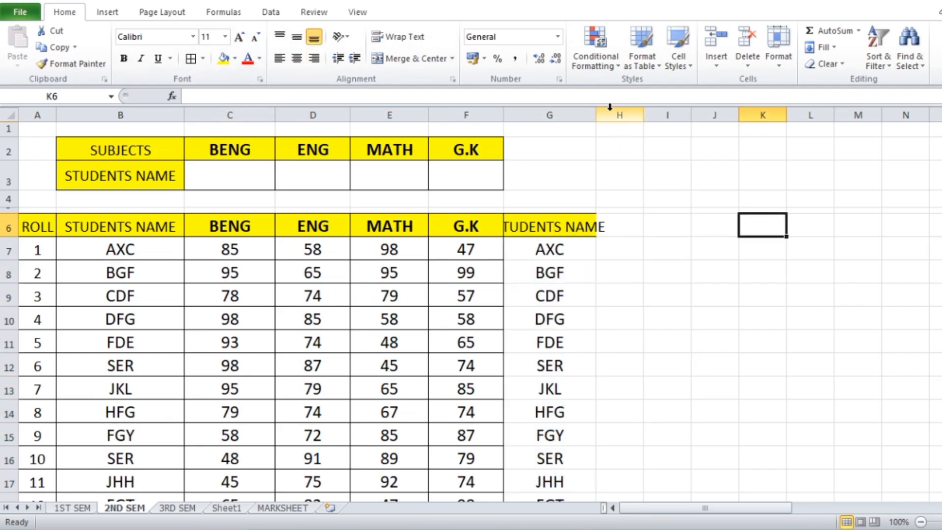
pyautogui.moveTo(597, 115); pyautogui.dragTo(622, 116)
# Start a VLOOKUP formula in C3 with MAX(C7:C38) as the lookup value.
pyautogui.click(238, 176)
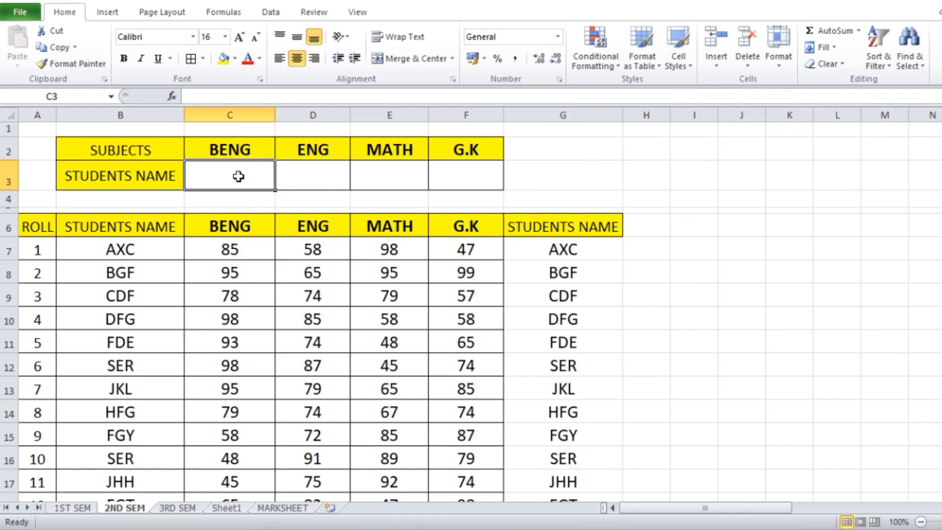
pyautogui.write('=VL')
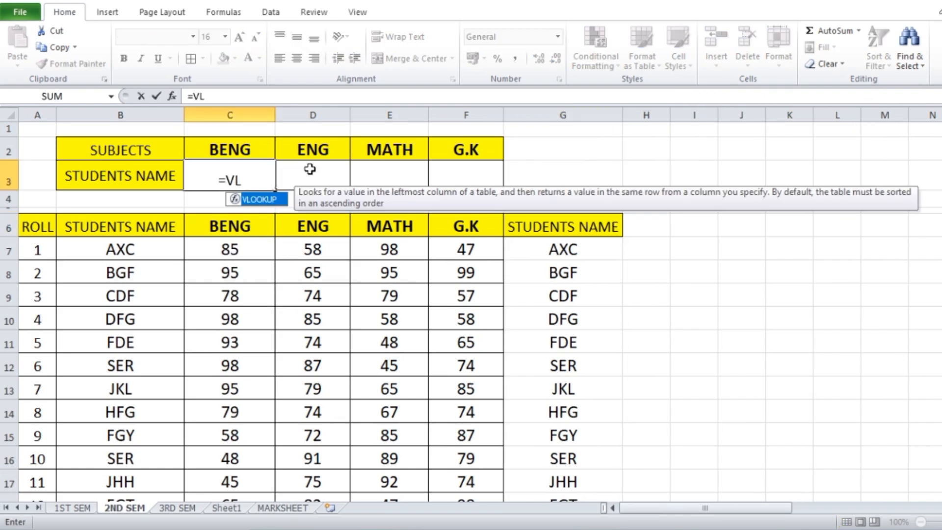
pyautogui.doubleClick(273, 202)
pyautogui.write('MAX')
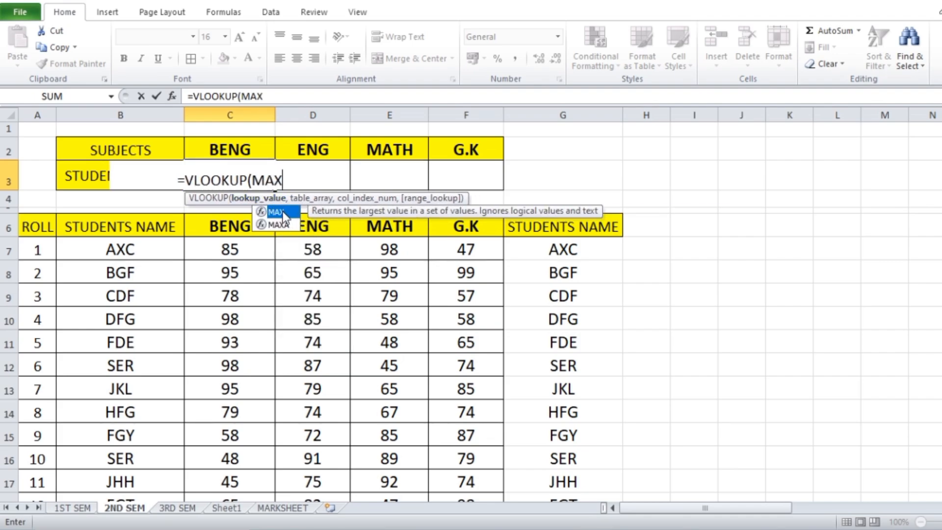
pyautogui.doubleClick(277, 211)
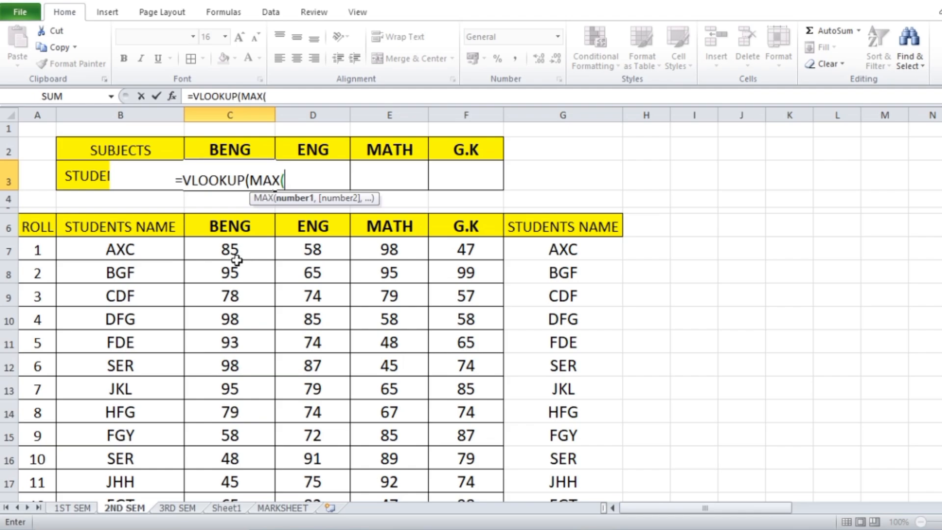
pyautogui.moveTo(232, 254); pyautogui.dragTo(240, 458)
pyautogui.scroll(8, 294, 290)
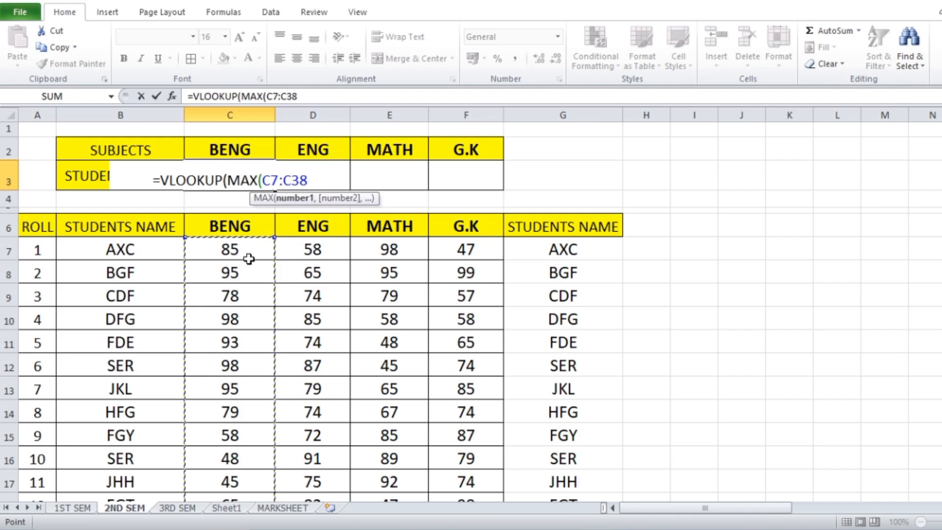
pyautogui.write(',')
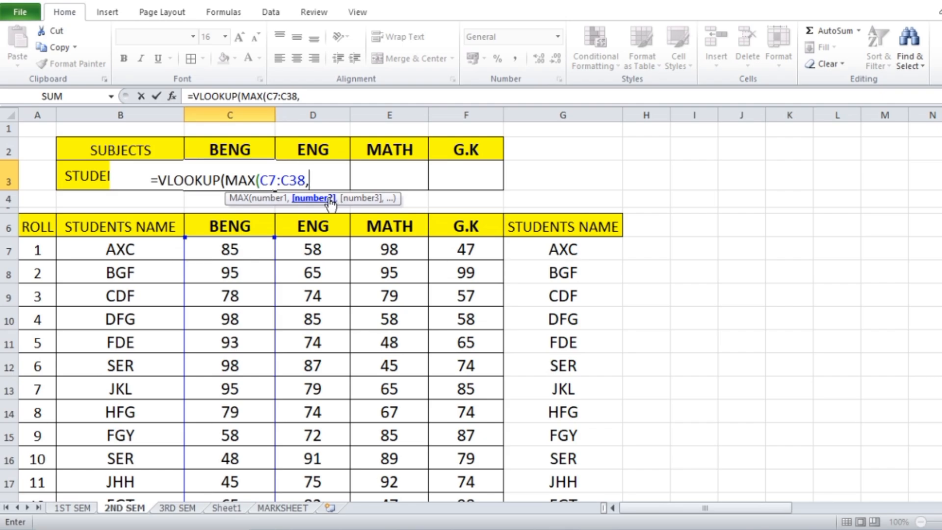
pyautogui.press('BackSpace')
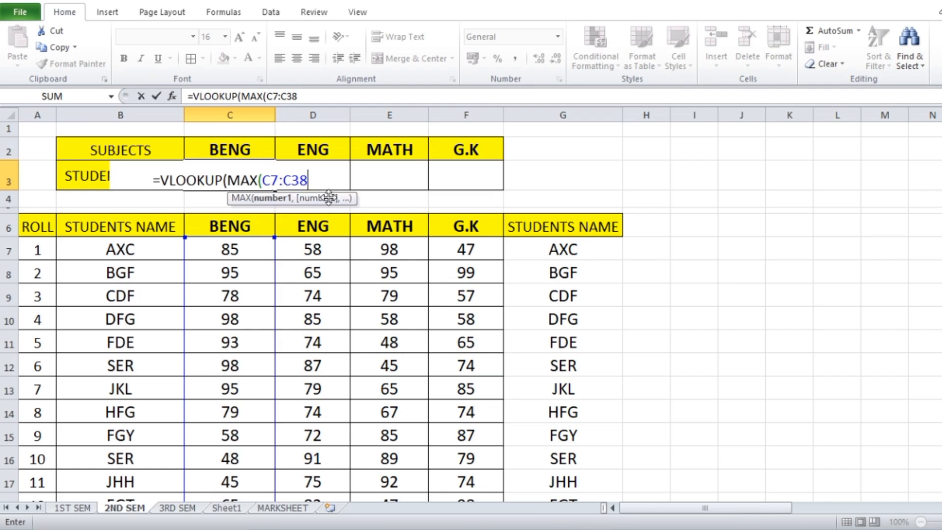
pyautogui.write(')')
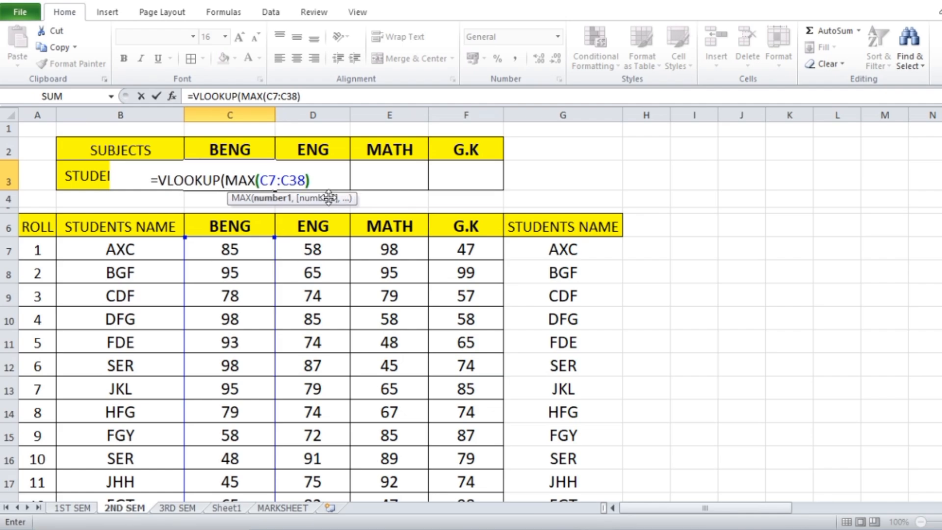
# Complete the VLOOKUP in C3 with table array C6:G38, column index 5 and range lookup 0, and middle-align the cell.
pyautogui.write(',')
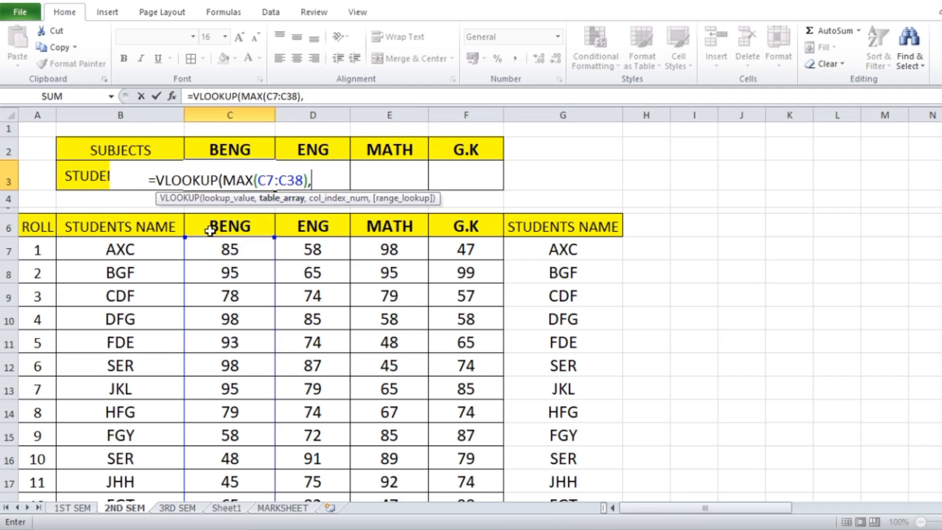
pyautogui.moveTo(210, 230); pyautogui.dragTo(557, 435)
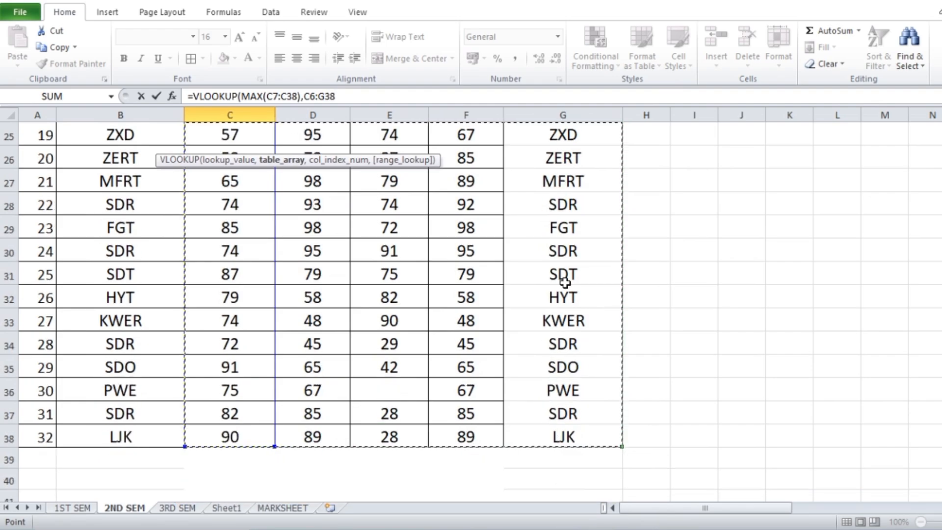
pyautogui.scroll(8, 564, 279)
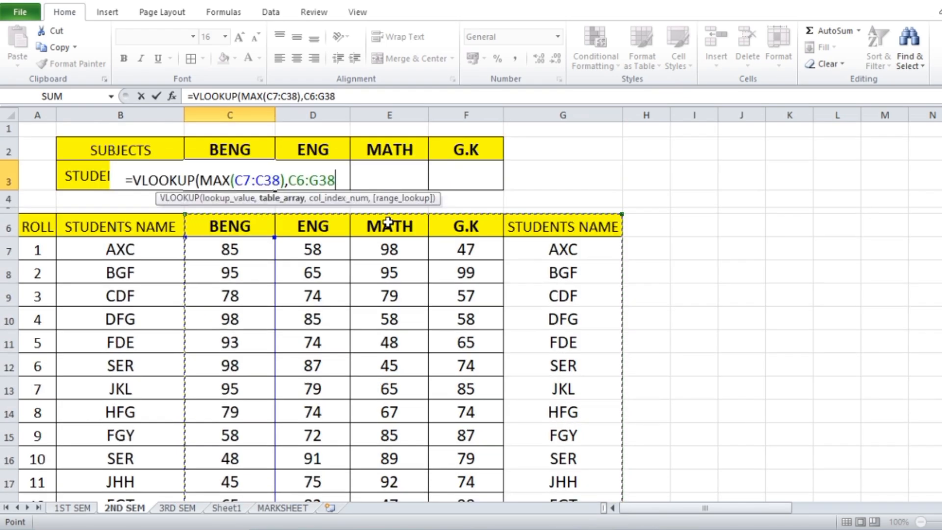
pyautogui.write(',5')
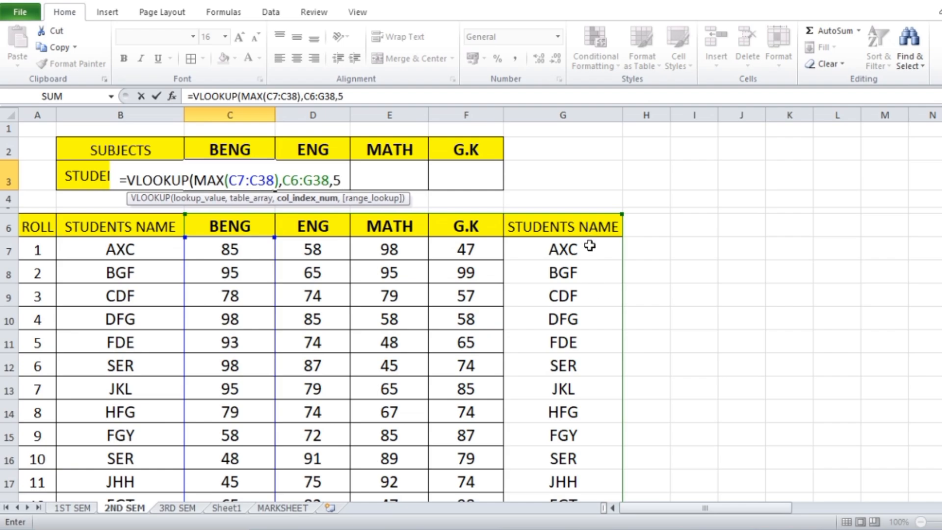
pyautogui.write(',')
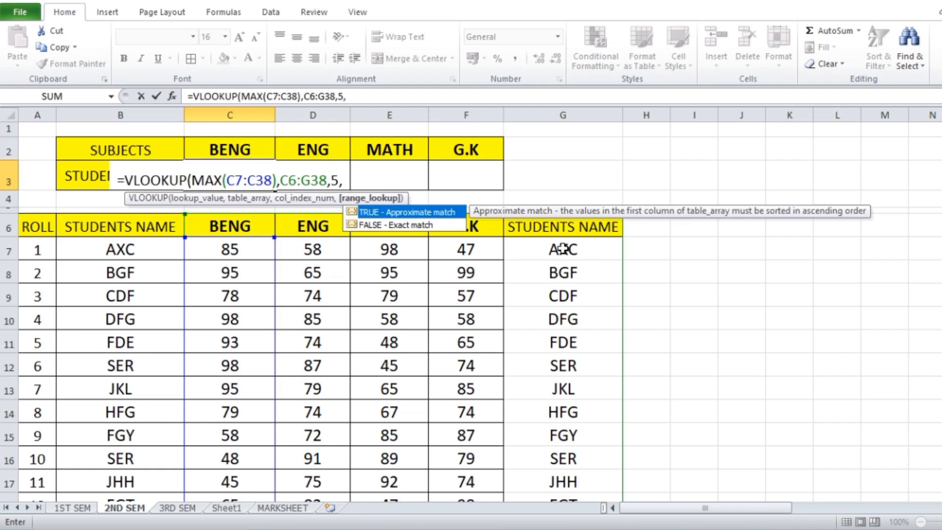
pyautogui.write('0)')
pyautogui.press('Return')
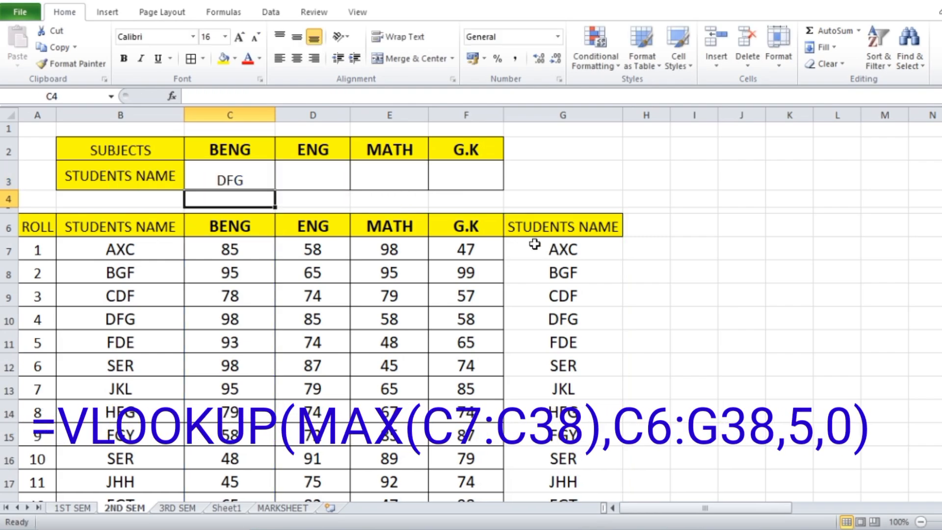
pyautogui.click(212, 169)
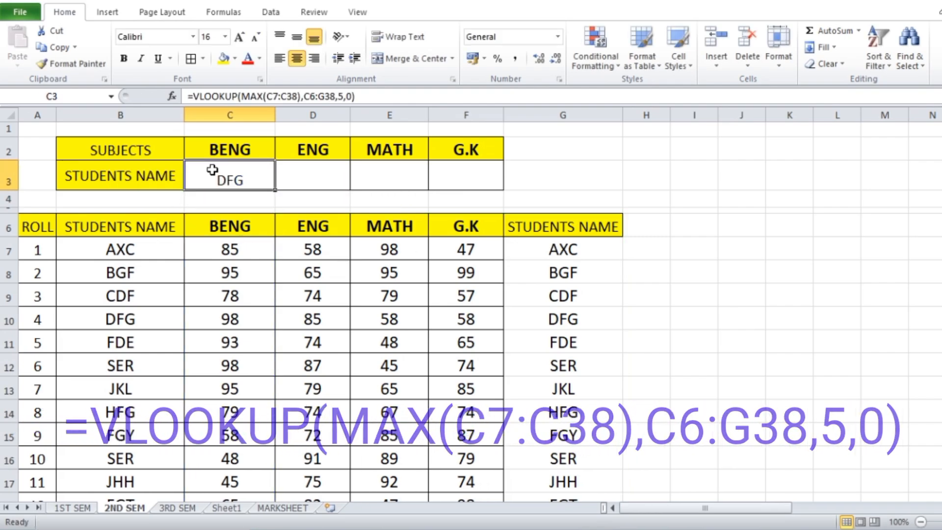
pyautogui.click(297, 38)
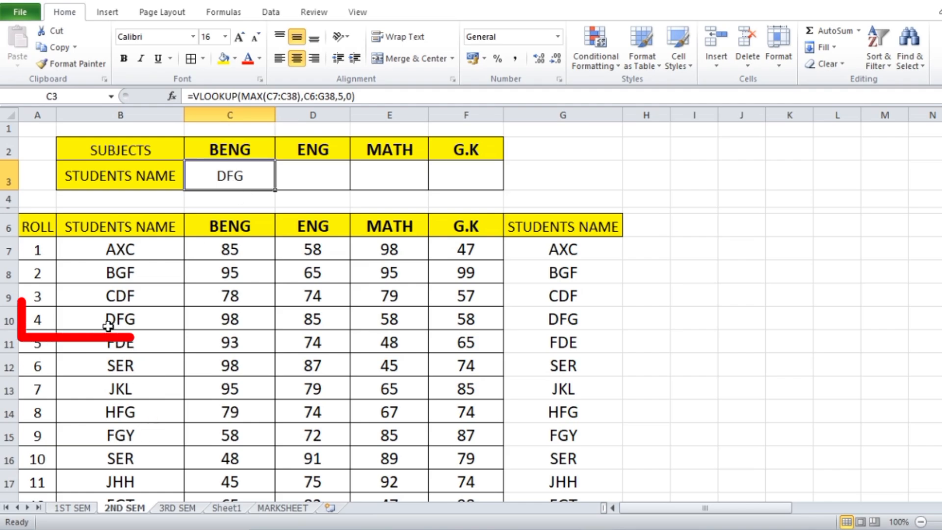
# Examine the BENG marks down to the end of the list to check the student returned in C3.
pyautogui.click(233, 322)
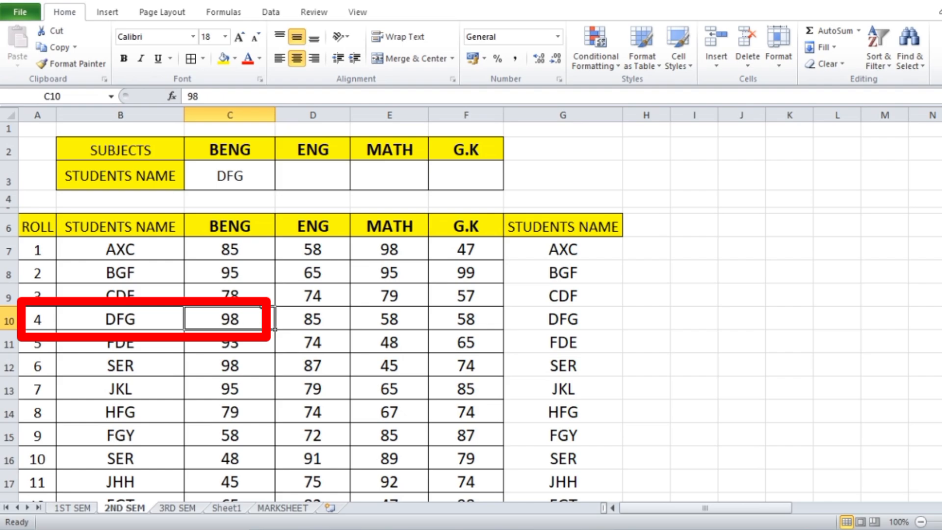
pyautogui.scroll(-12, 262, 302)
pyautogui.scroll(10, 262, 302)
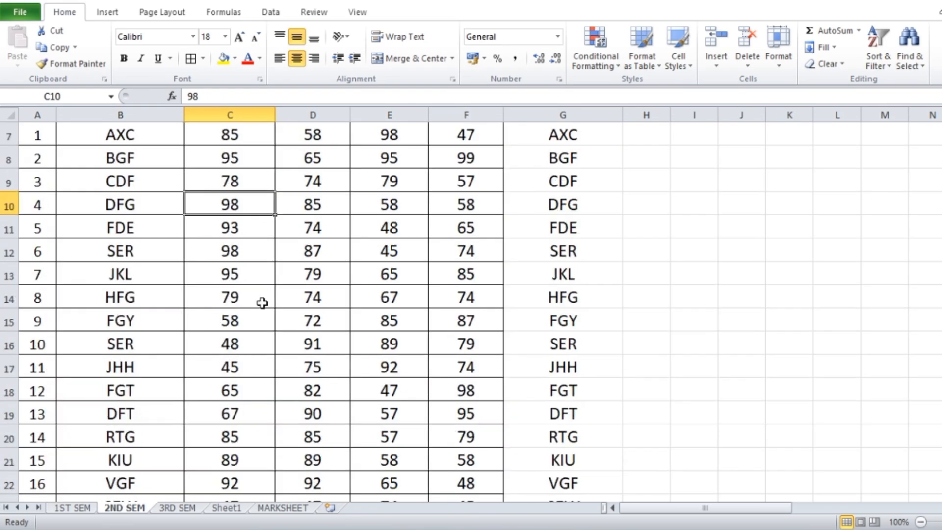
pyautogui.scroll(2, 262, 303)
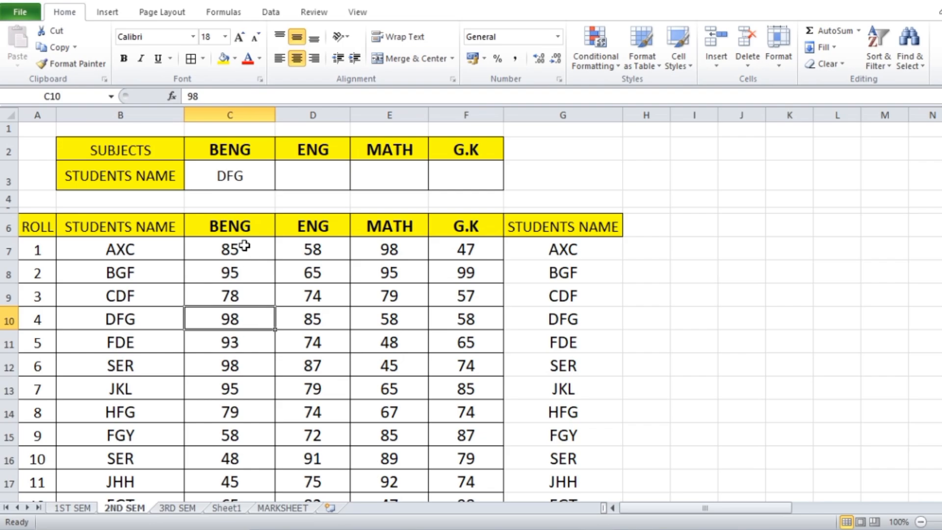
pyautogui.moveTo(244, 245); pyautogui.dragTo(237, 320)
pyautogui.scroll(-13, 238, 320)
pyautogui.scroll(4, 239, 320)
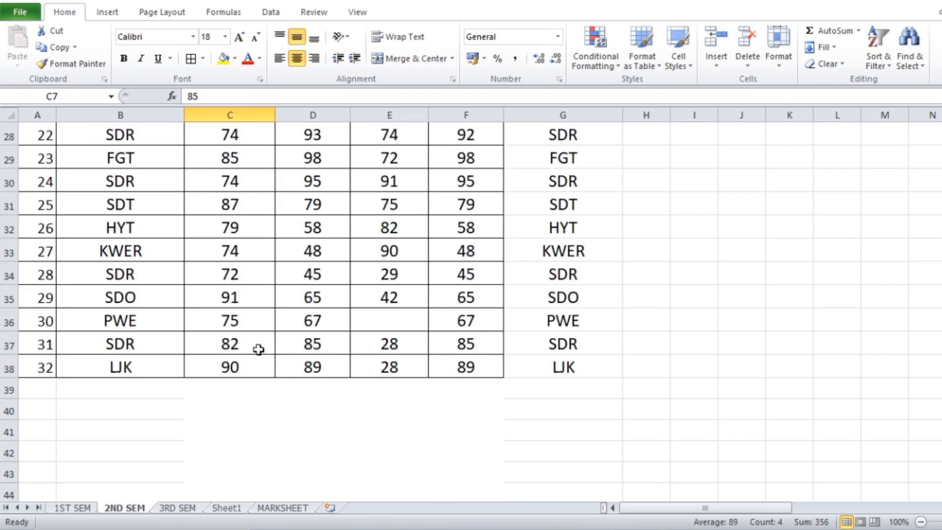
# Enter =MAX(C7:C38) in C39 to verify the highest BENG mark.
pyautogui.click(213, 395)
pyautogui.write('=MAX(')
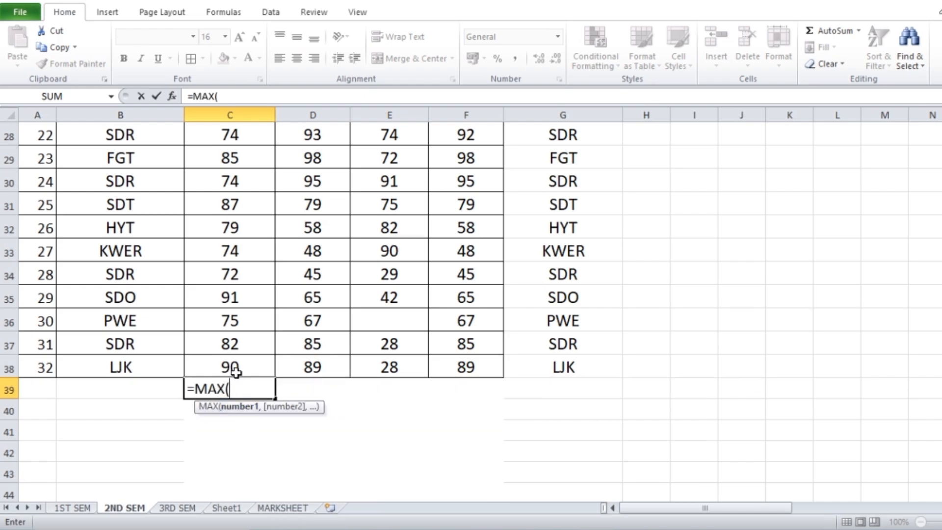
pyautogui.scroll(9, 236, 368)
pyautogui.moveTo(246, 246); pyautogui.dragTo(240, 349)
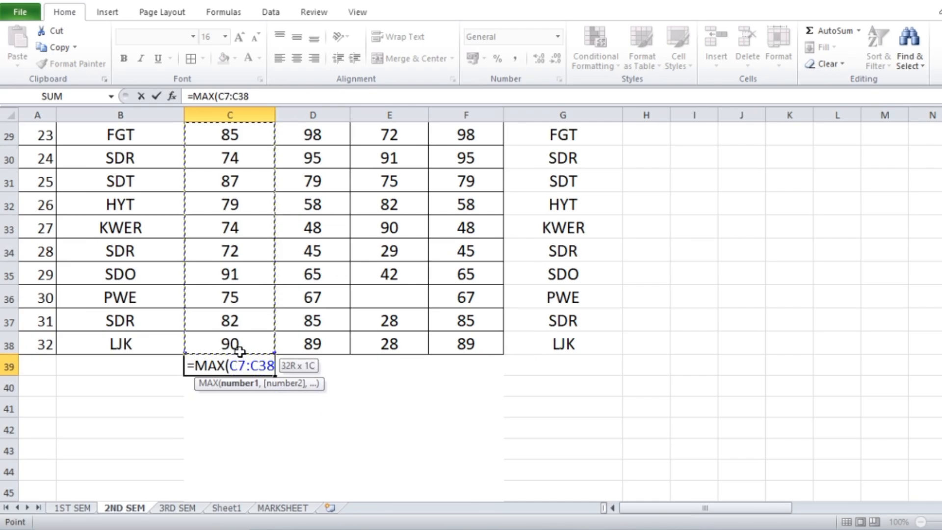
pyautogui.write(')')
pyautogui.press('Return')
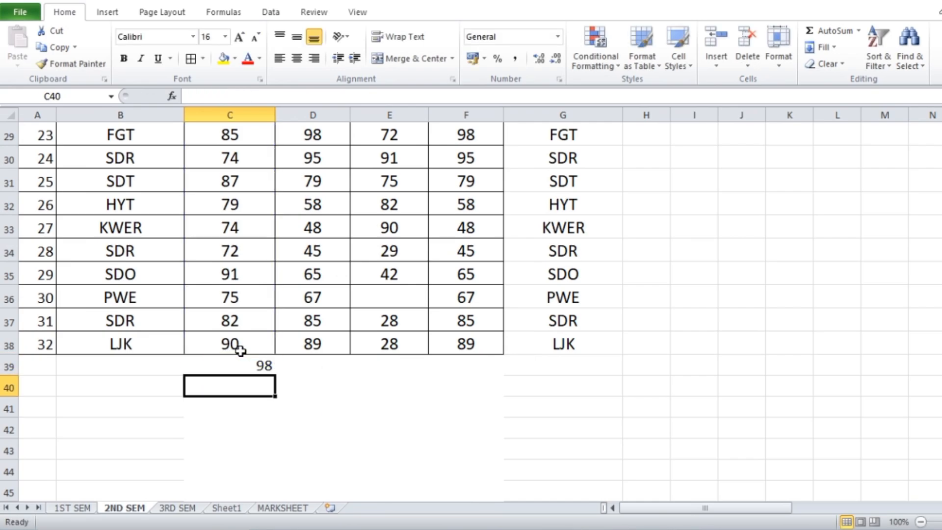
pyautogui.click(252, 365)
pyautogui.scroll(7, 358, 338)
pyautogui.scroll(3, 358, 338)
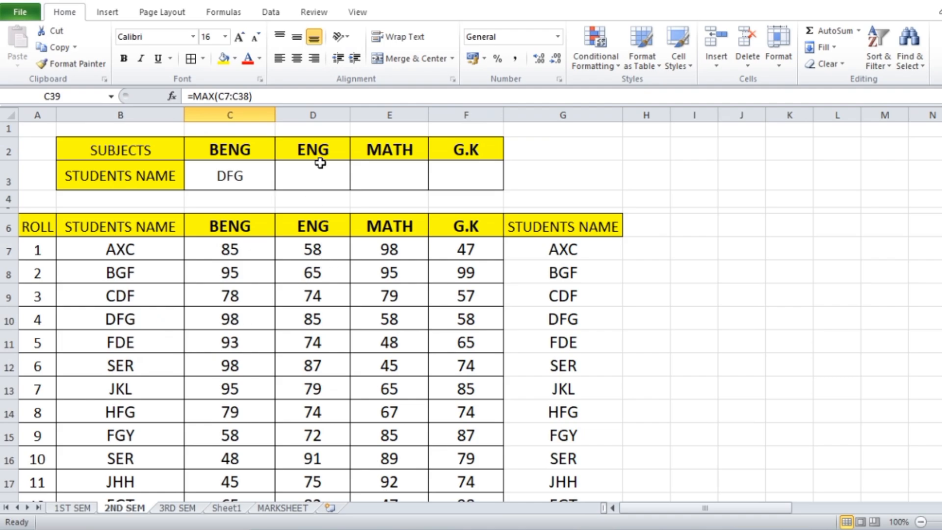
# Copy the VLOOKUP formula text from C3 and paste it into D3 for the ENG subject.
pyautogui.click(233, 179)
pyautogui.doubleClick(238, 177)
pyautogui.moveTo(115, 179); pyautogui.dragTo(320, 188)
pyautogui.hotkey('ctrl', 'c')
pyautogui.press('Return')
pyautogui.click(320, 177)
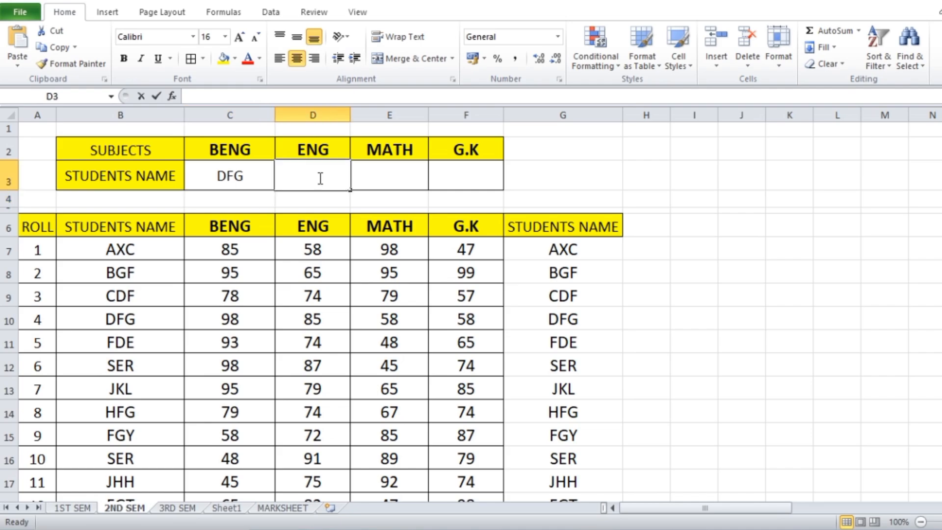
pyautogui.doubleClick(320, 178)
pyautogui.hotkey('ctrl', 'v')
# Replace the MAX range in the D3 formula with D7:D38.
pyautogui.moveTo(307, 183); pyautogui.dragTo(349, 183)
pyautogui.press('Delete')
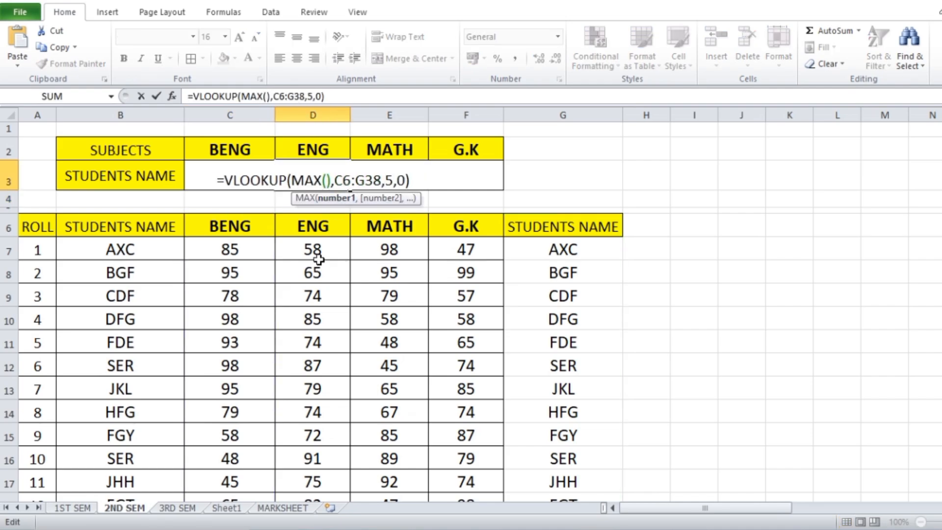
pyautogui.moveTo(318, 251); pyautogui.dragTo(312, 398)
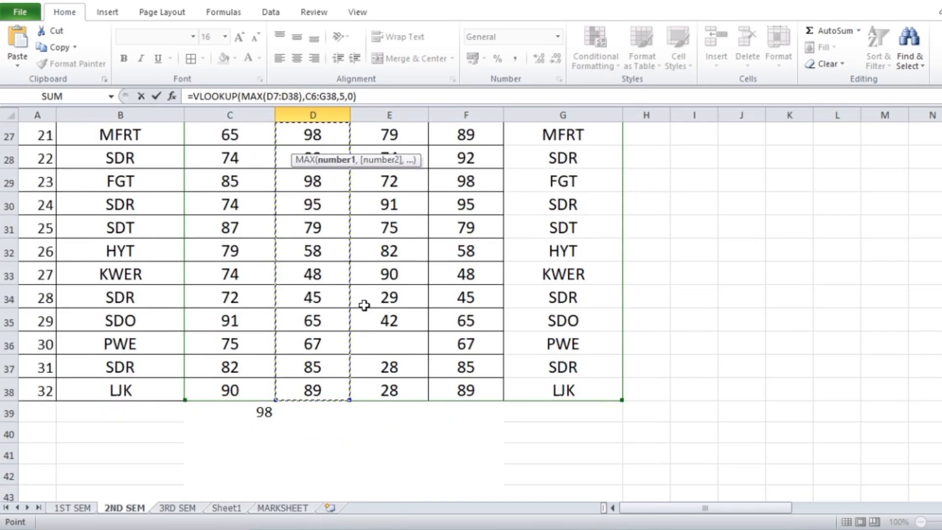
pyautogui.scroll(9, 365, 304)
# Change the D3 formula's table array to D7:G38 and its column index to 4, and enter the formula.
pyautogui.moveTo(357, 180); pyautogui.dragTo(405, 181)
pyautogui.press('BackSpace')
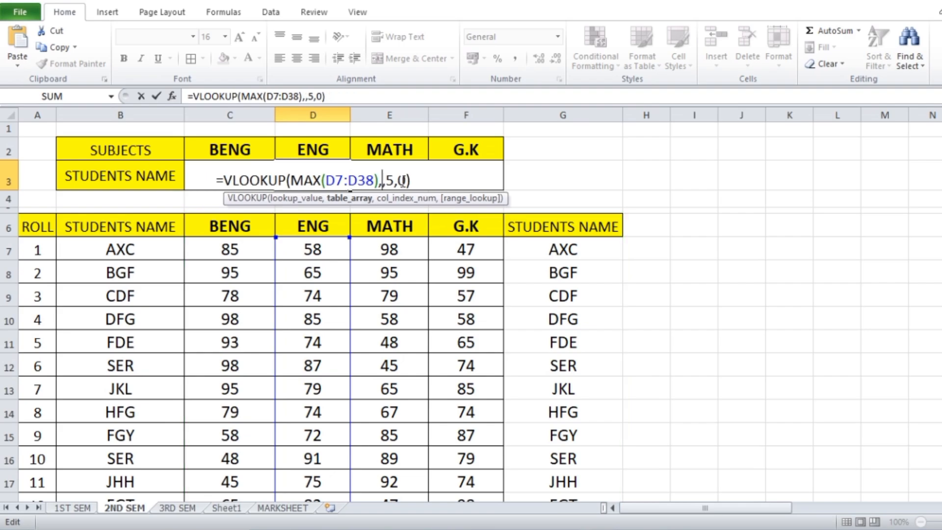
pyautogui.moveTo(305, 242); pyautogui.dragTo(522, 431)
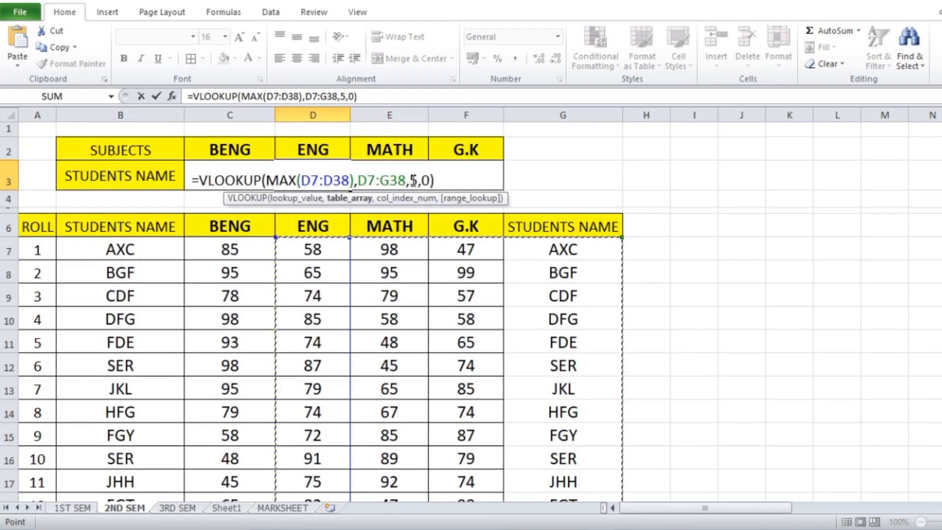
pyautogui.write('4')
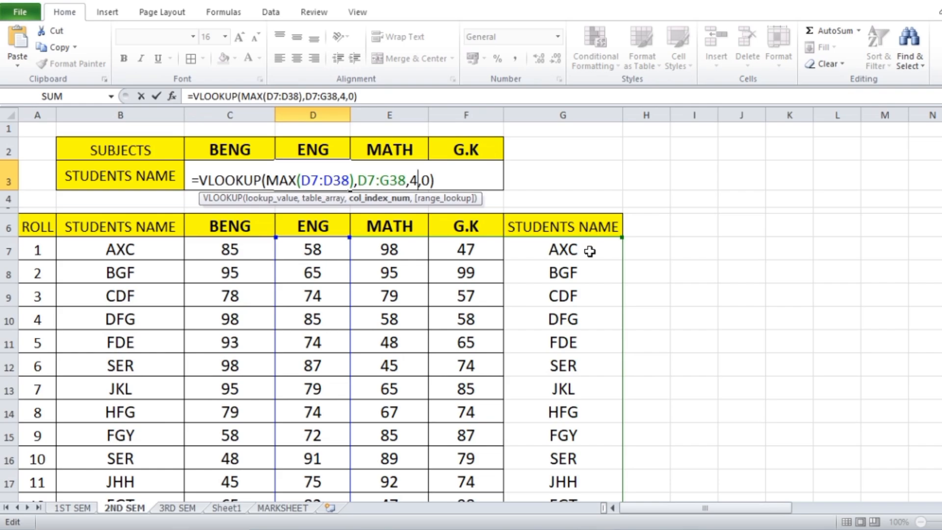
pyautogui.press('Return')
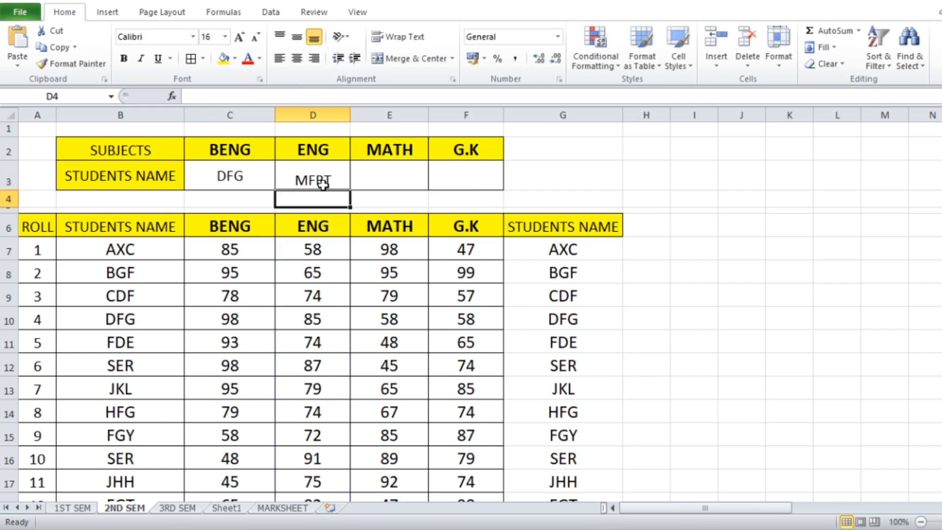
# Check the ENG mark in D27 against the student name returned in D3.
pyautogui.scroll(-2, 374, 283)
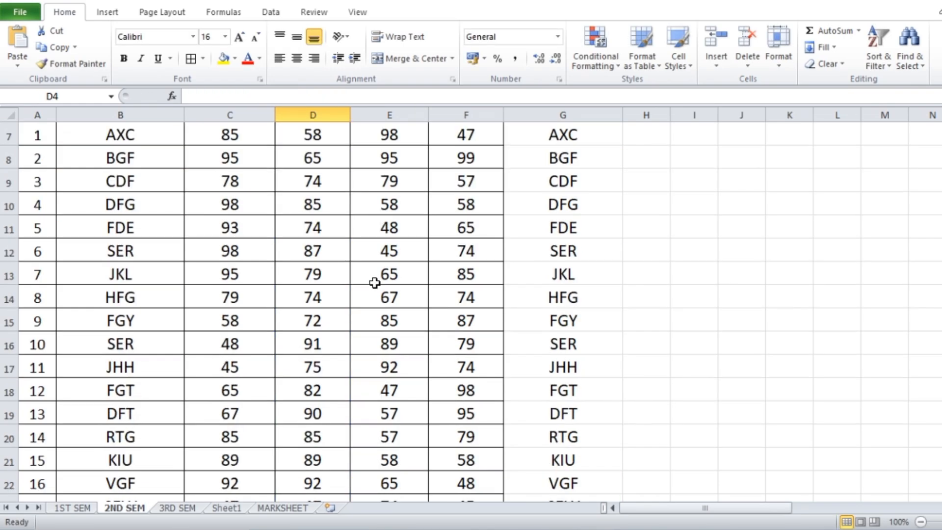
pyautogui.scroll(-2, 374, 283)
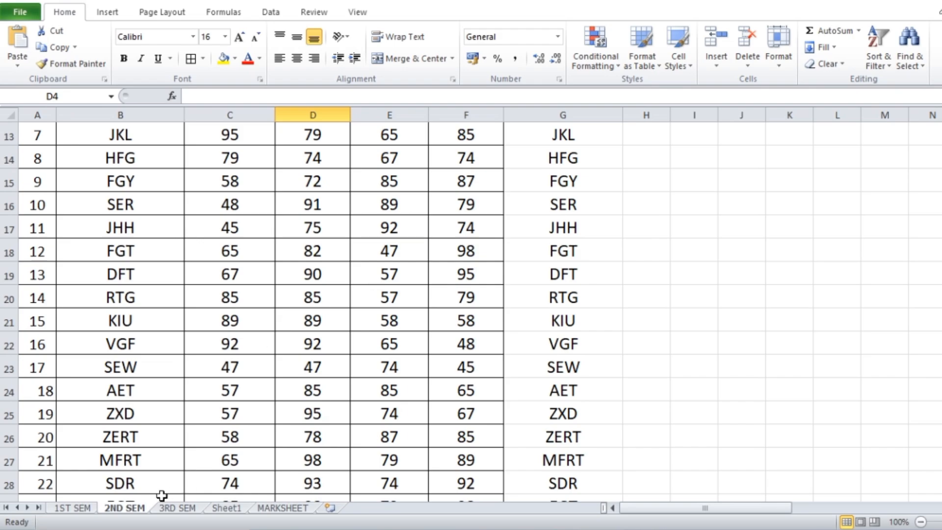
pyautogui.click(309, 463)
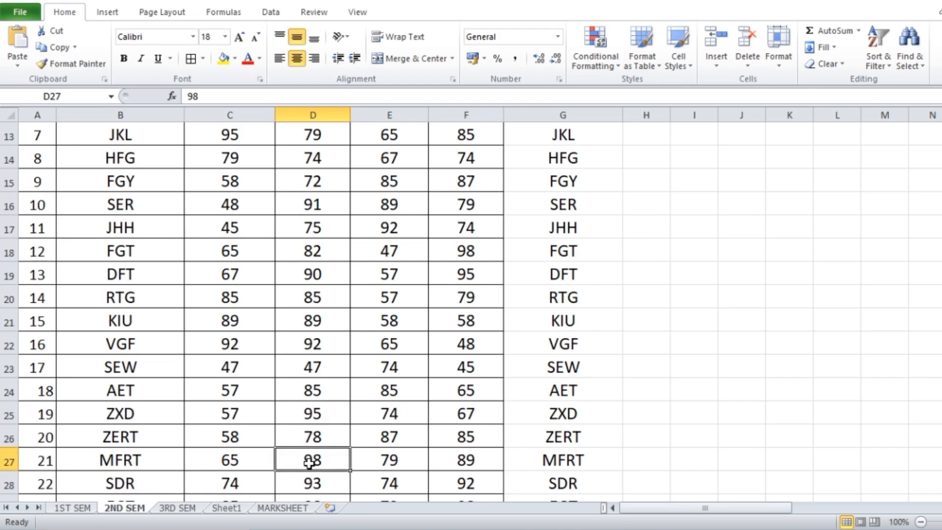
pyautogui.scroll(4, 310, 441)
# Paste the copied VLOOKUP formula into E3 and replace its MAX range with E7:E38.
pyautogui.doubleClick(395, 180)
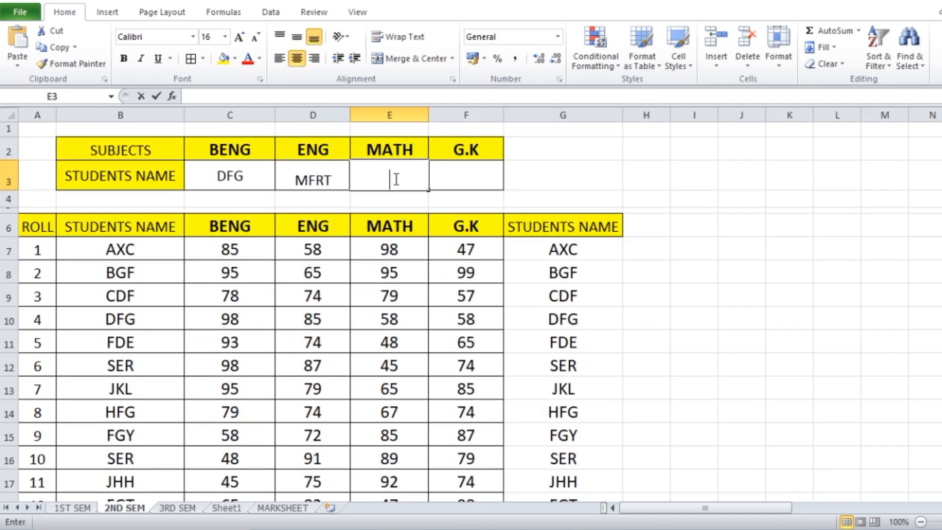
pyautogui.hotkey('ctrl', 'v')
pyautogui.moveTo(383, 181); pyautogui.dragTo(424, 183)
pyautogui.press('Delete')
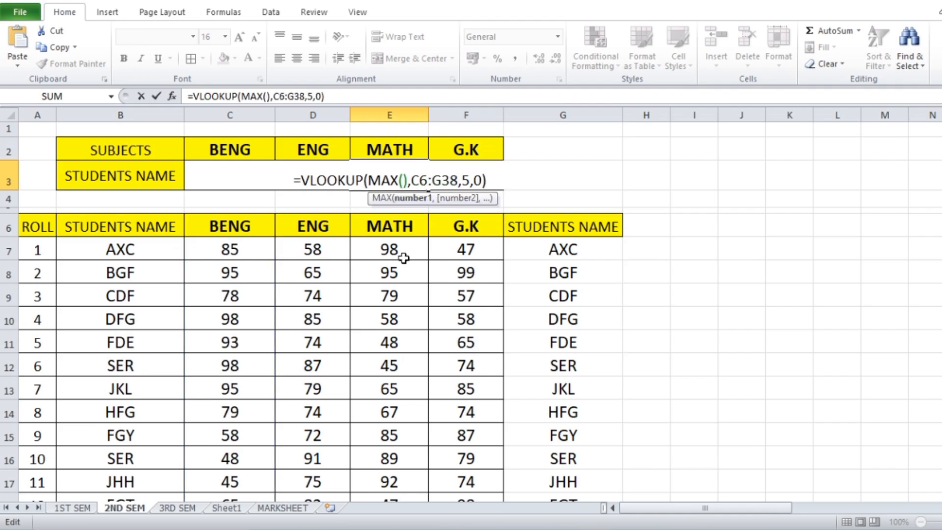
pyautogui.moveTo(397, 252); pyautogui.dragTo(395, 435)
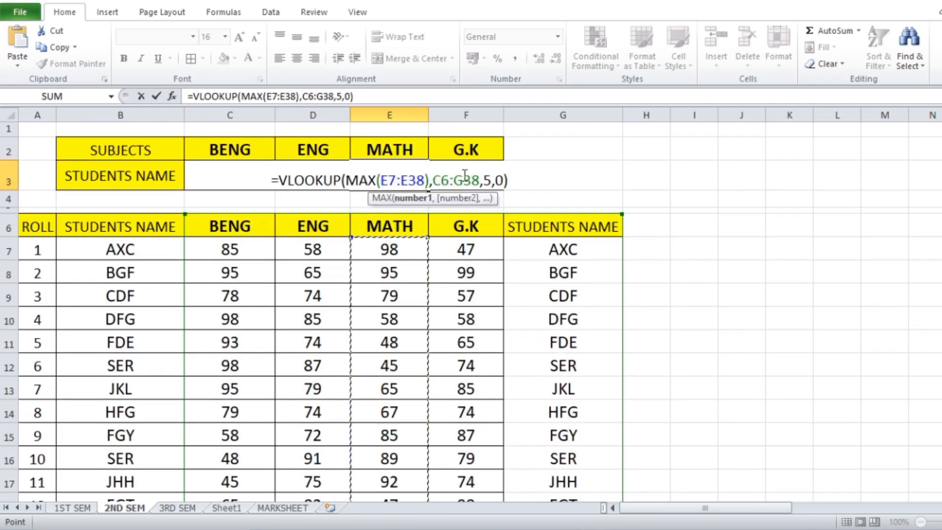
# Change the E3 formula's table array to E7:G38 and its column index to 3, and enter the formula.
pyautogui.moveTo(433, 180); pyautogui.dragTo(479, 180)
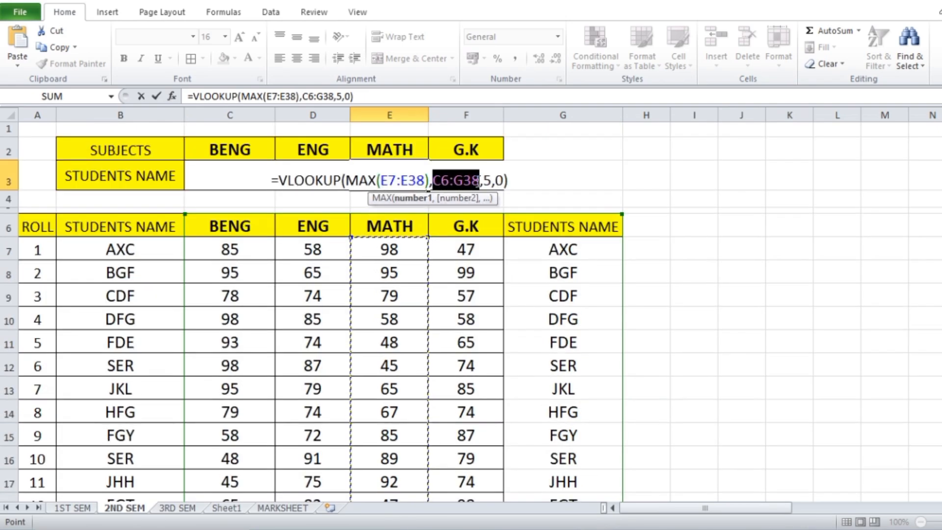
pyautogui.press('BackSpace')
pyautogui.click(369, 251)
pyautogui.moveTo(369, 251); pyautogui.dragTo(551, 431)
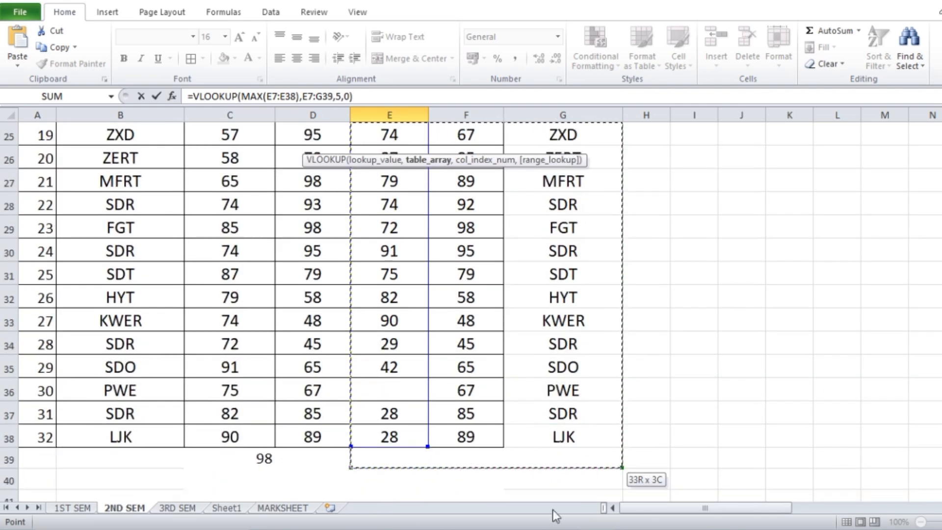
pyautogui.scroll(8, 429, 248)
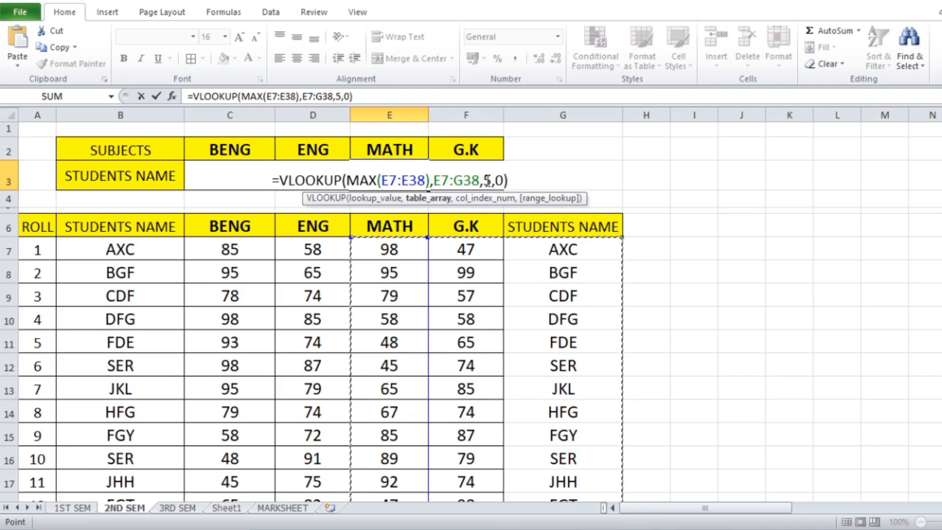
pyautogui.doubleClick(487, 180)
pyautogui.write('3')
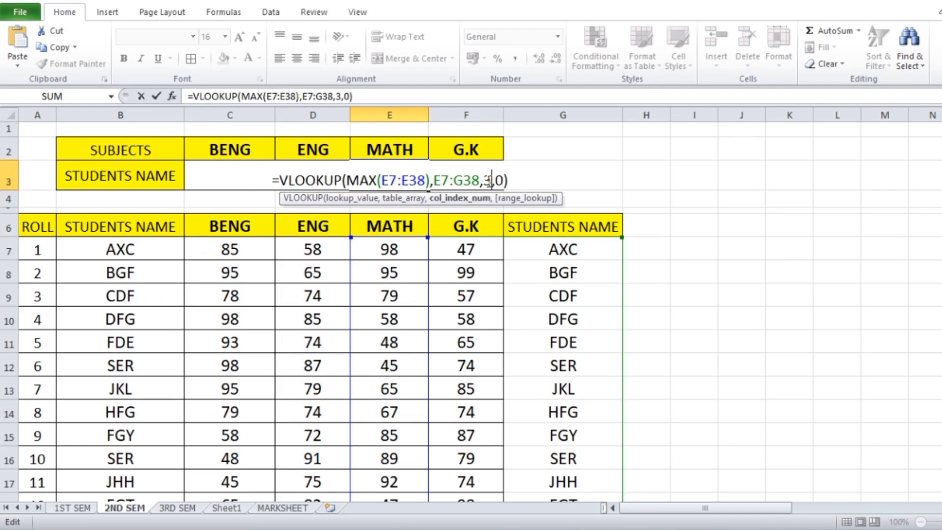
pyautogui.press('Return')
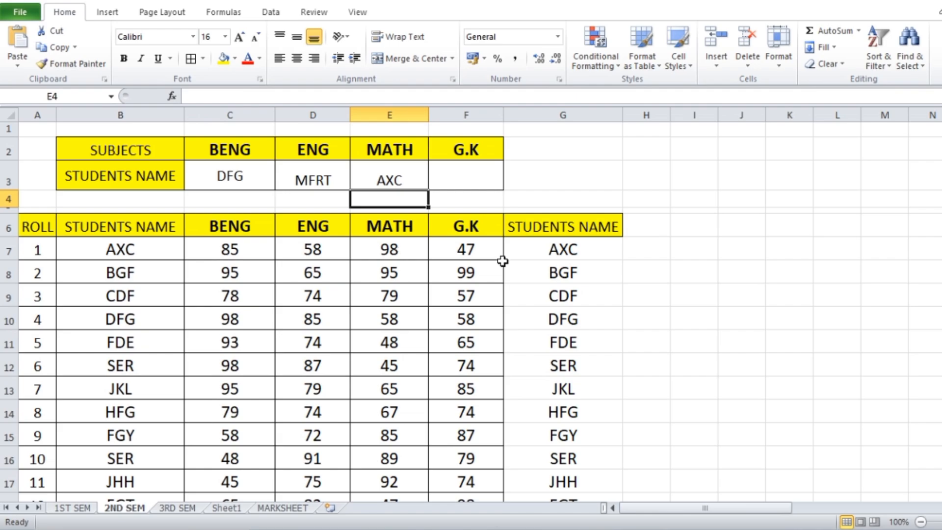
# Paste the copied VLOOKUP formula into F3 and change its MAX range to F7:F38.
pyautogui.doubleClick(475, 178)
pyautogui.write('=VLOOKUP(MAX(C7:C38),C6:G38,5,0)')
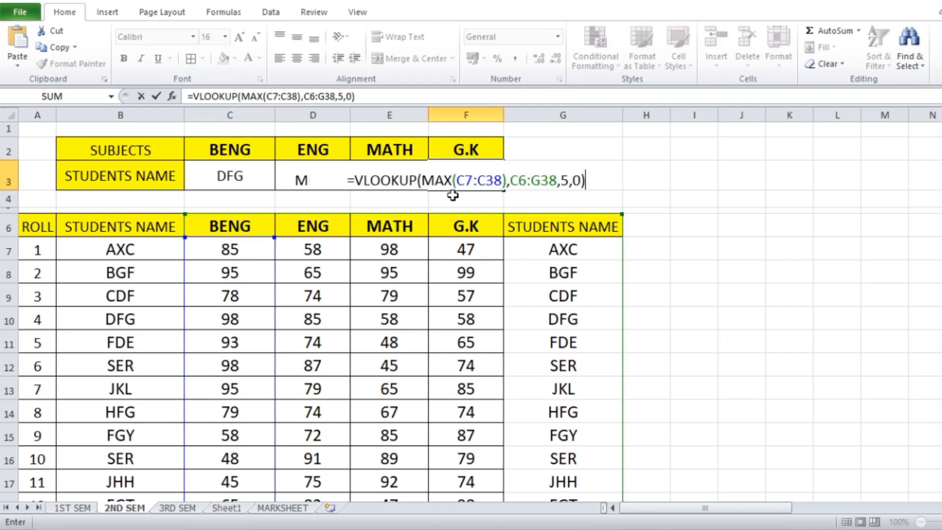
pyautogui.moveTo(460, 181); pyautogui.dragTo(498, 185)
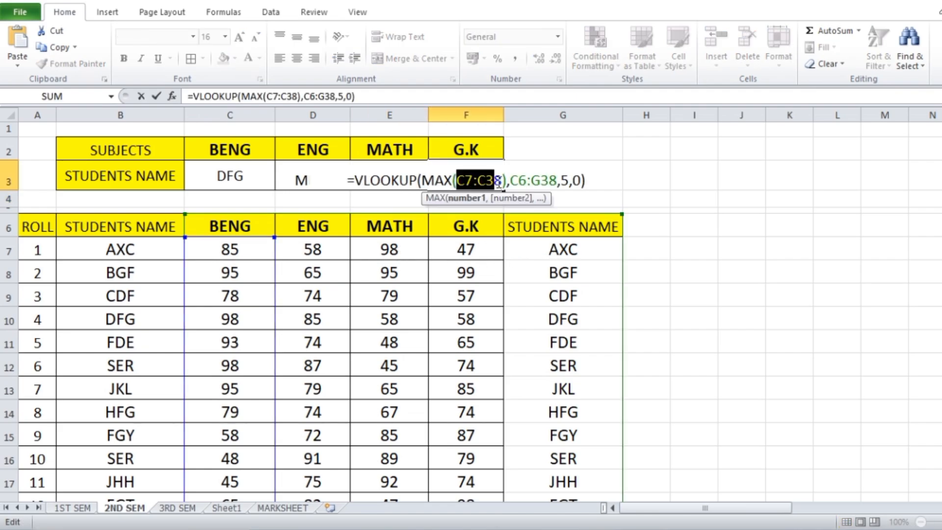
pyautogui.click(499, 184)
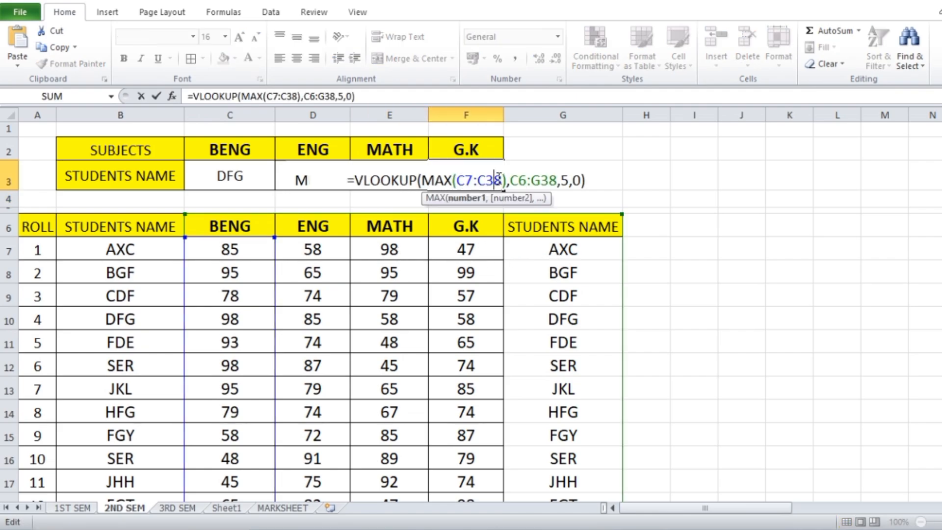
pyautogui.click(464, 179)
pyautogui.press('BackSpace')
pyautogui.write('F')
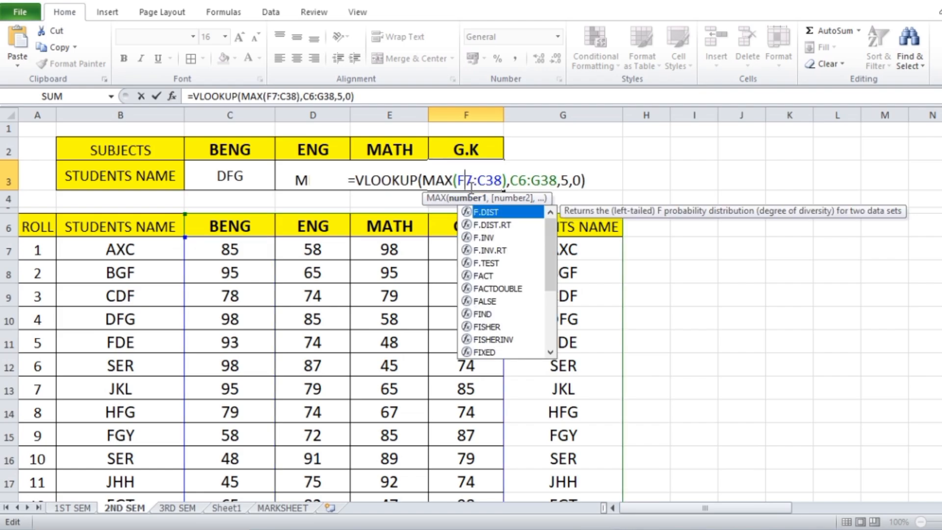
pyautogui.click(492, 183)
pyautogui.press('BackSpace')
pyautogui.write('F')
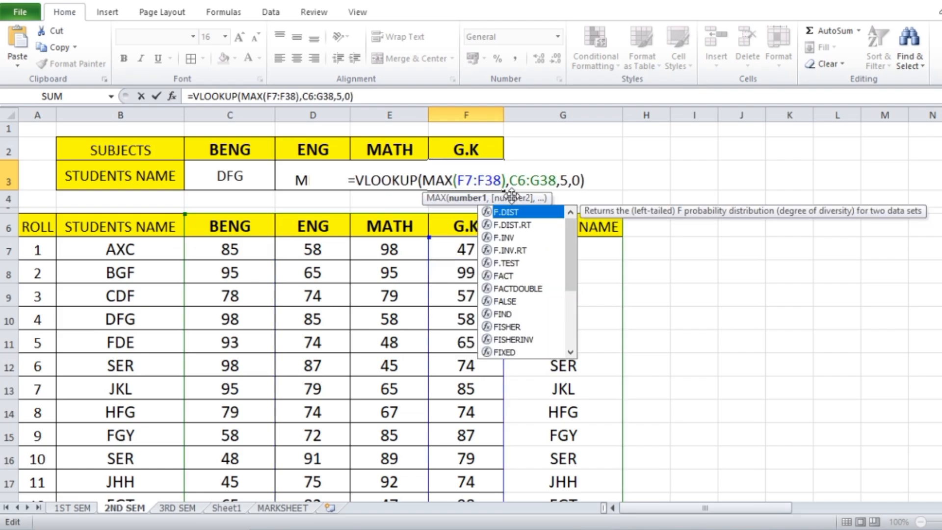
# Change the F3 formula's table array to F7:G38 and its column index to 2, and enter the formula.
pyautogui.moveTo(510, 181); pyautogui.dragTo(557, 182)
pyautogui.press('BackSpace')
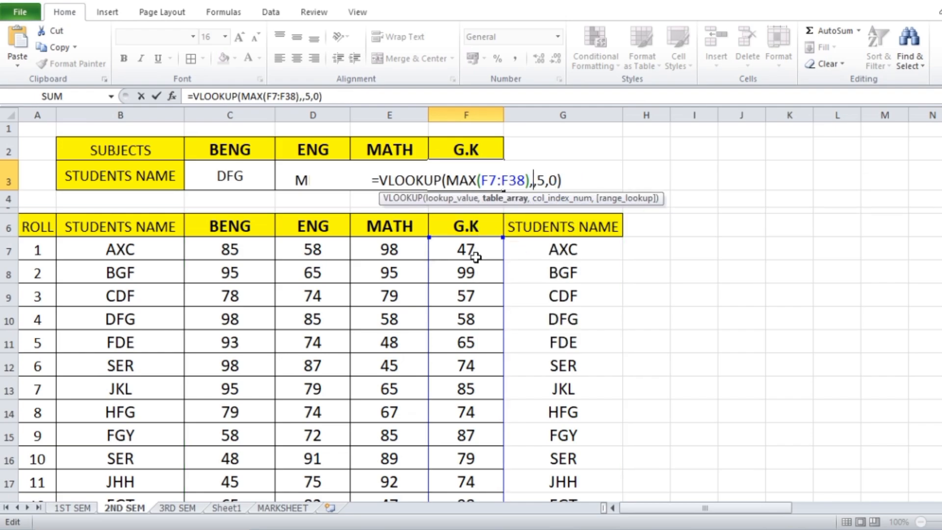
pyautogui.moveTo(458, 252); pyautogui.dragTo(553, 446)
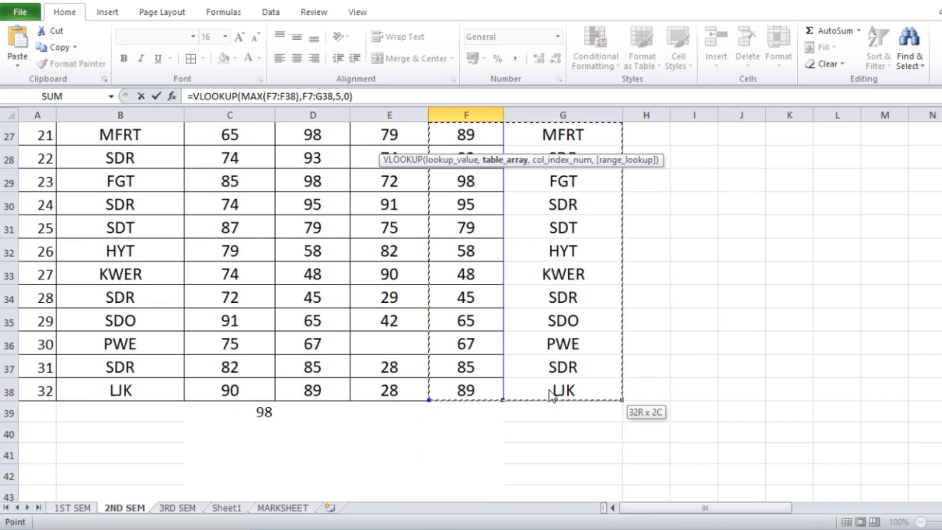
pyautogui.scroll(7, 538, 292)
pyautogui.scroll(2, 538, 292)
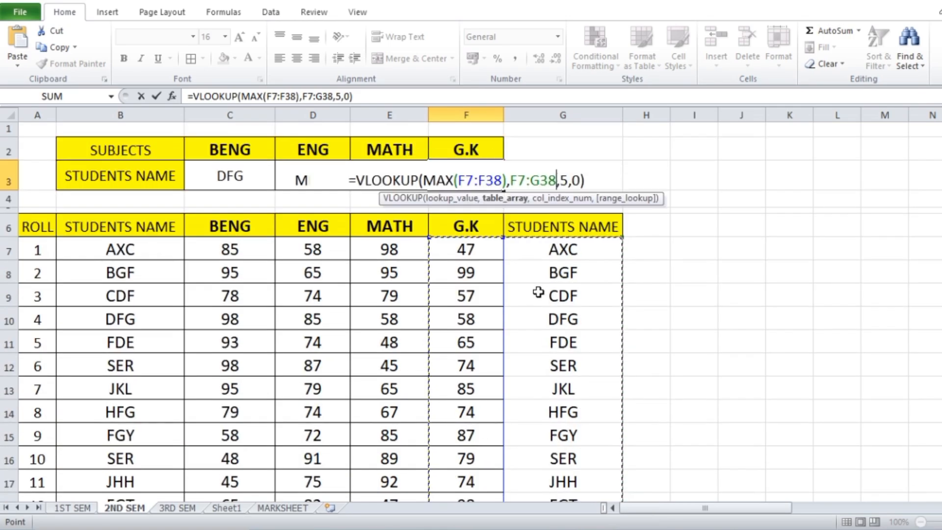
pyautogui.doubleClick(561, 180)
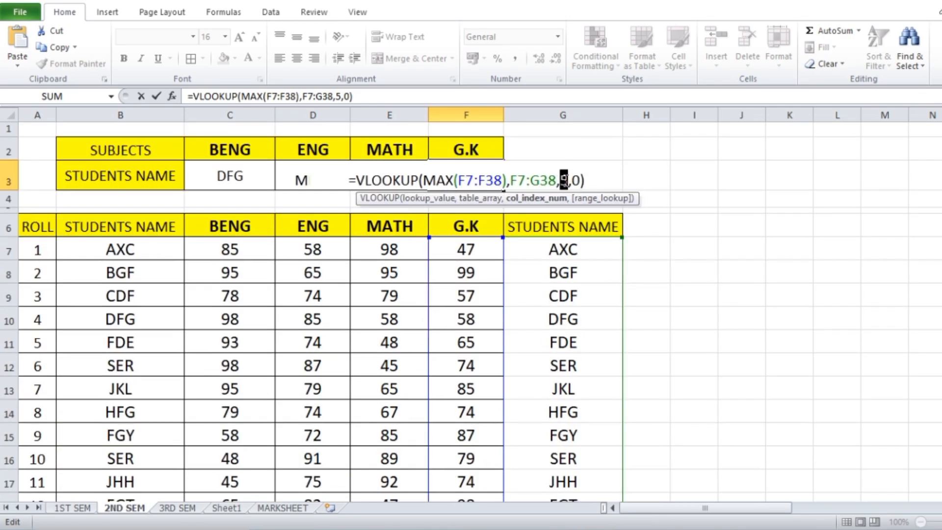
pyautogui.write('2')
pyautogui.press('Return')
# Review the student names returned for the BENG, ENG, MATH and G.K subjects by selecting C3:F3.
pyautogui.press('Right')
pyautogui.press('Right')
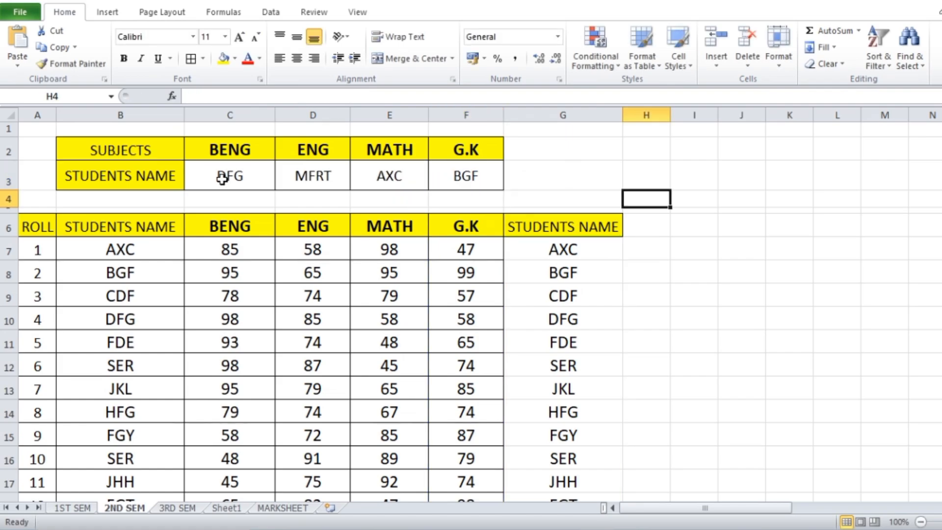
pyautogui.moveTo(222, 179); pyautogui.dragTo(463, 175)
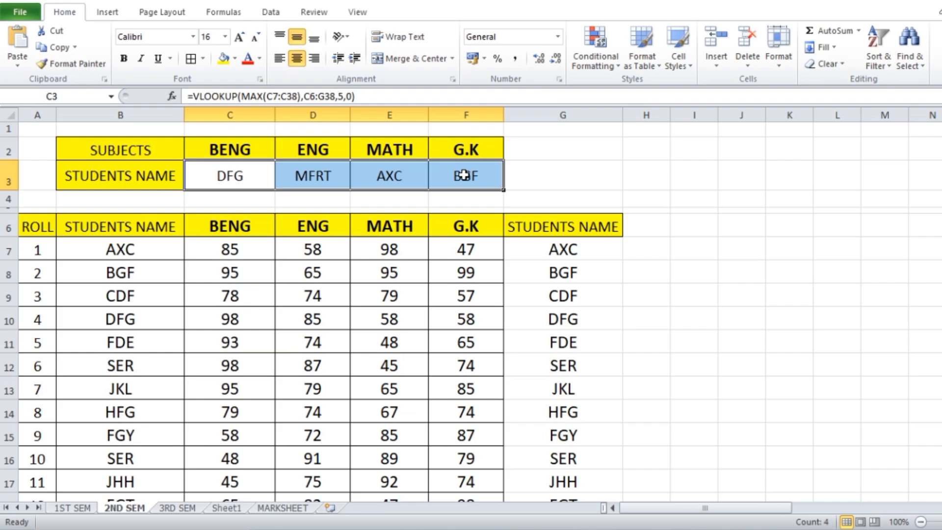